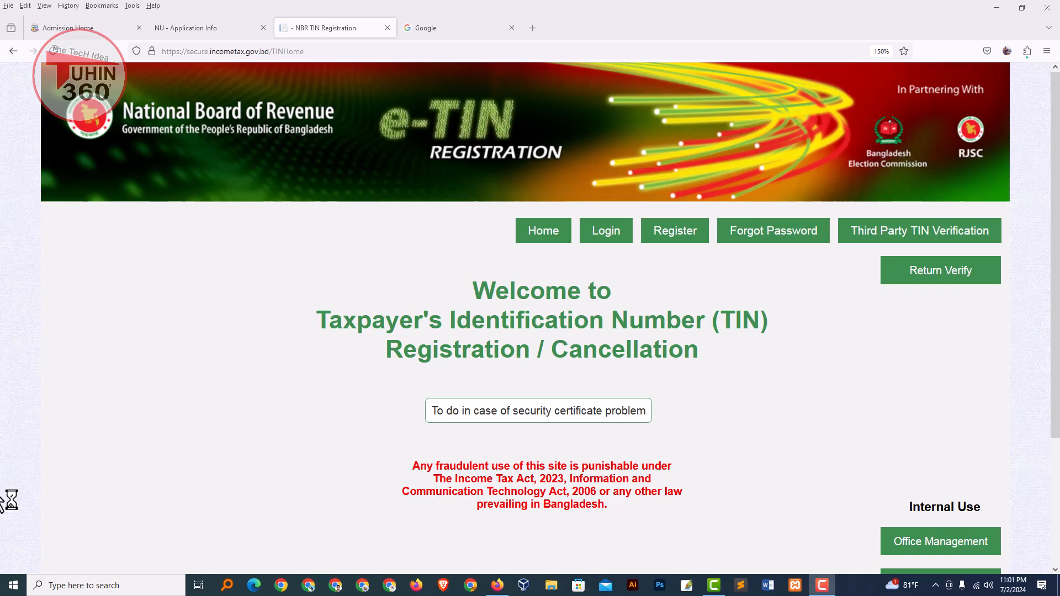
# Step: Search Google for 'tin registration online' and open the incometax.gov.bd NBR e-TIN result
pyautogui.click(459, 27)
pyautogui.click(362, 230)
pyautogui.write('TOM')
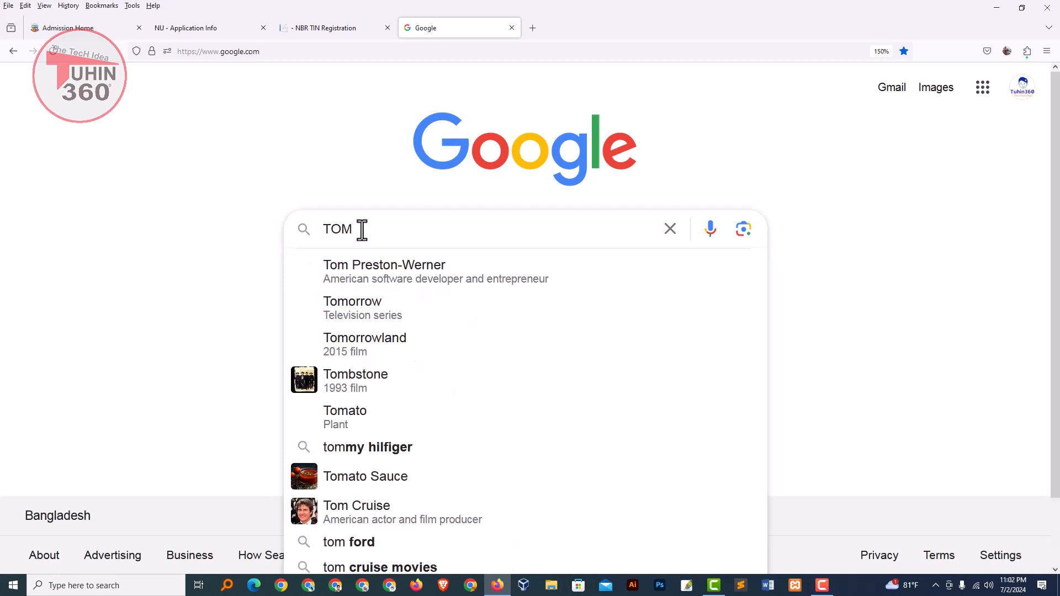
pyautogui.press('BackSpace')
pyautogui.press('BackSpace')
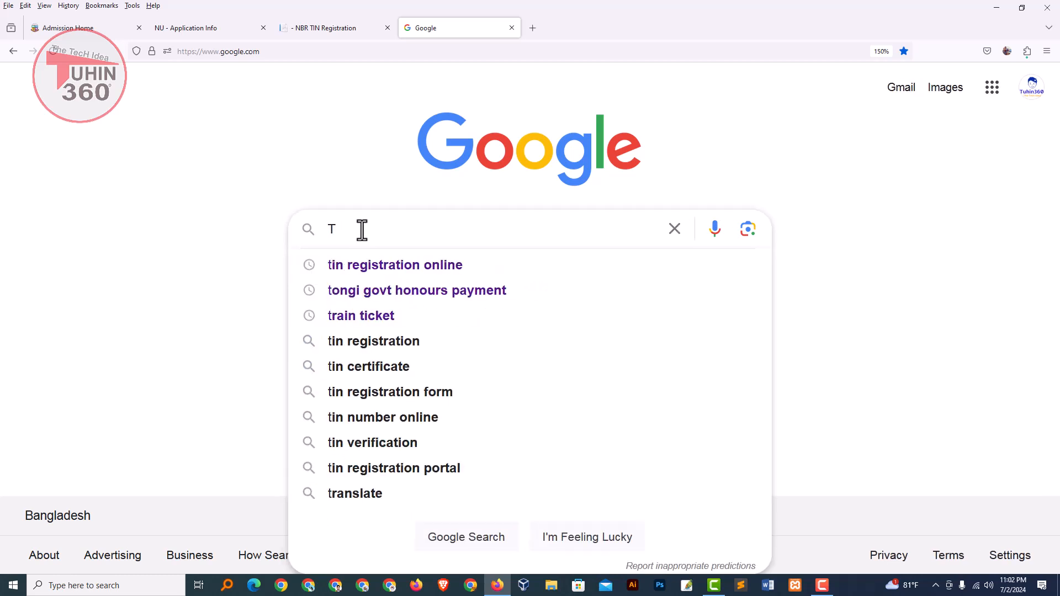
pyautogui.press('Down')
pyautogui.press('Return')
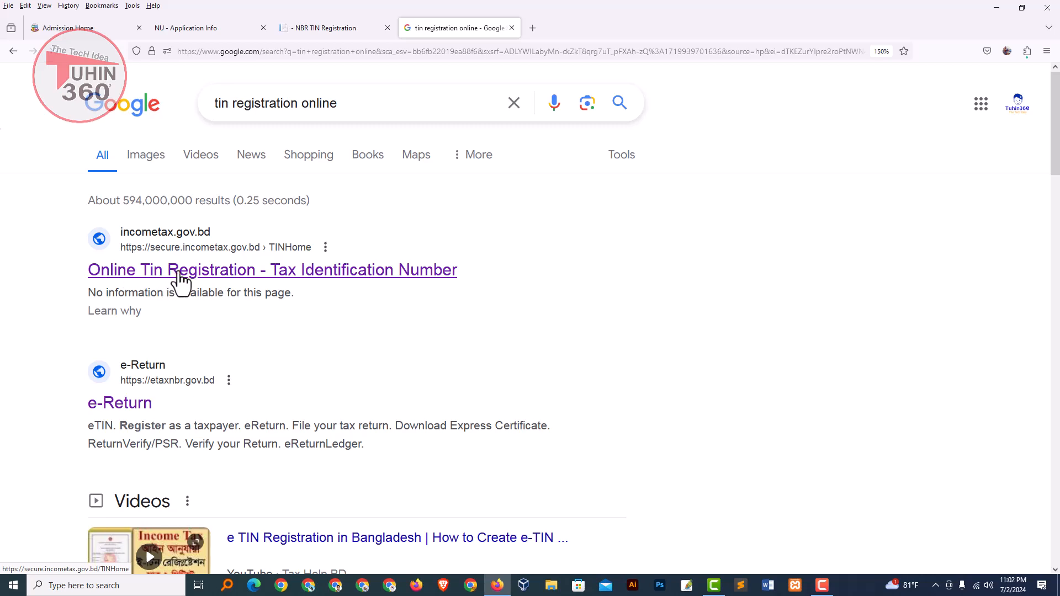
pyautogui.click(182, 273)
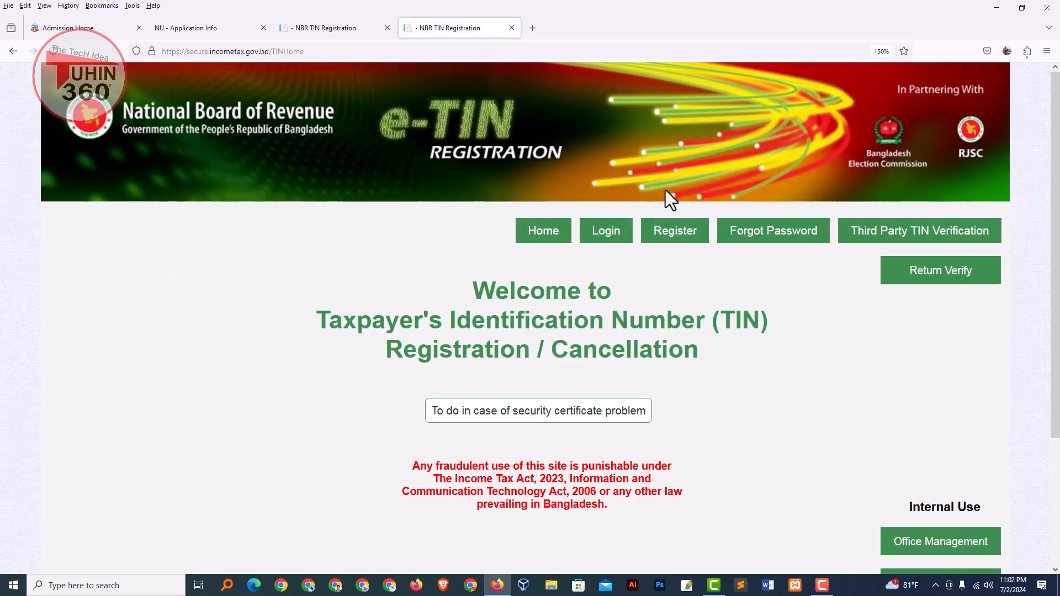
# Step: Open the new-user Register form and scroll through its User ID and password fields
pyautogui.click(679, 231)
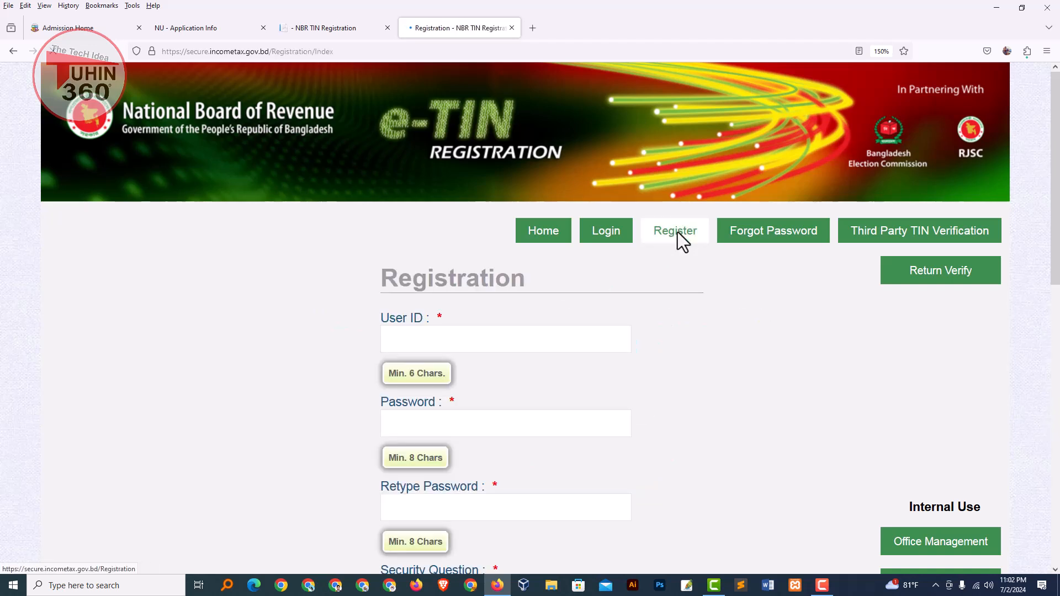
pyautogui.scroll(-3, 390, 359)
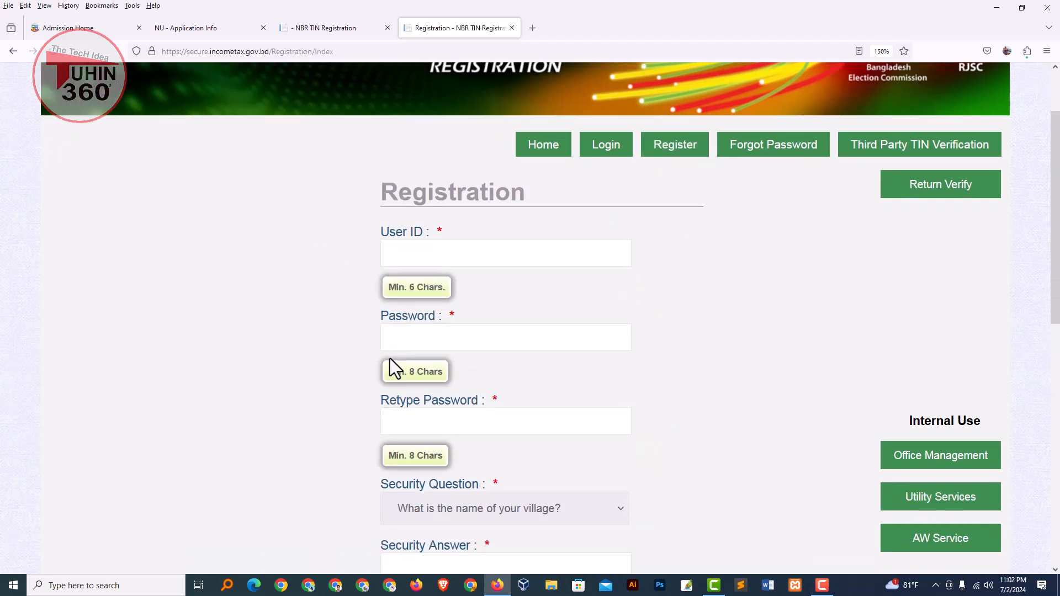
pyautogui.click(391, 254)
pyautogui.click(362, 354)
pyautogui.scroll(-1, 462, 431)
pyautogui.scroll(-3, 475, 362)
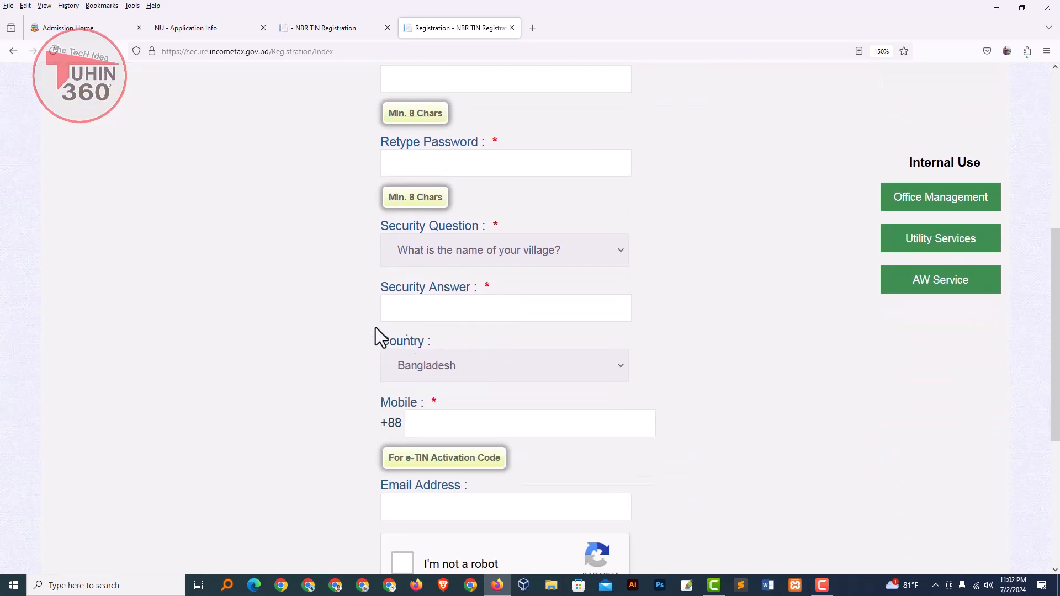
# Step: Choose 'What is your favorite color?' as the security question and enter the answer
pyautogui.click(439, 251)
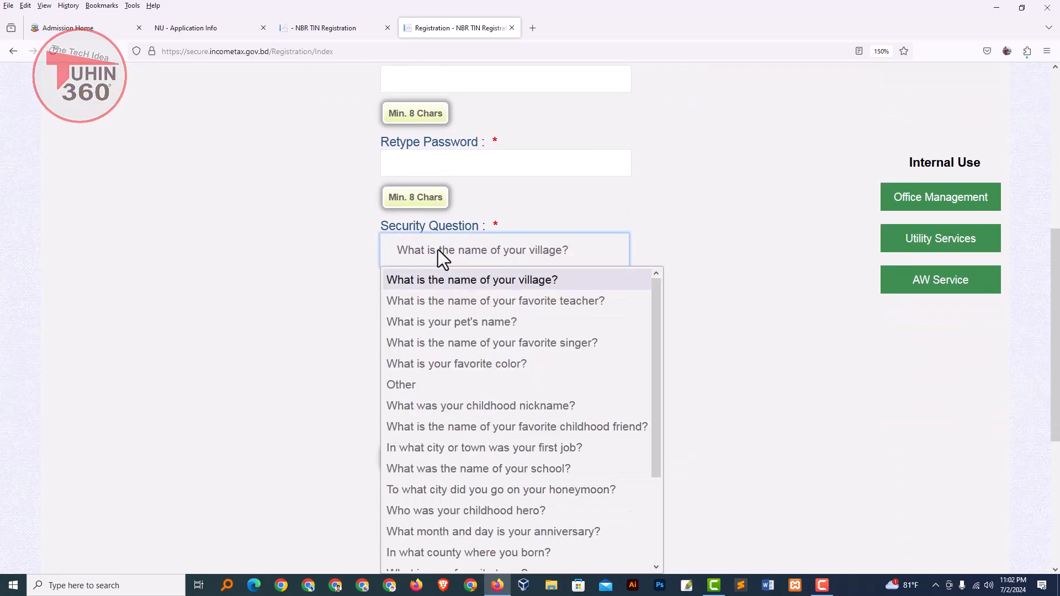
pyautogui.click(506, 365)
pyautogui.click(444, 309)
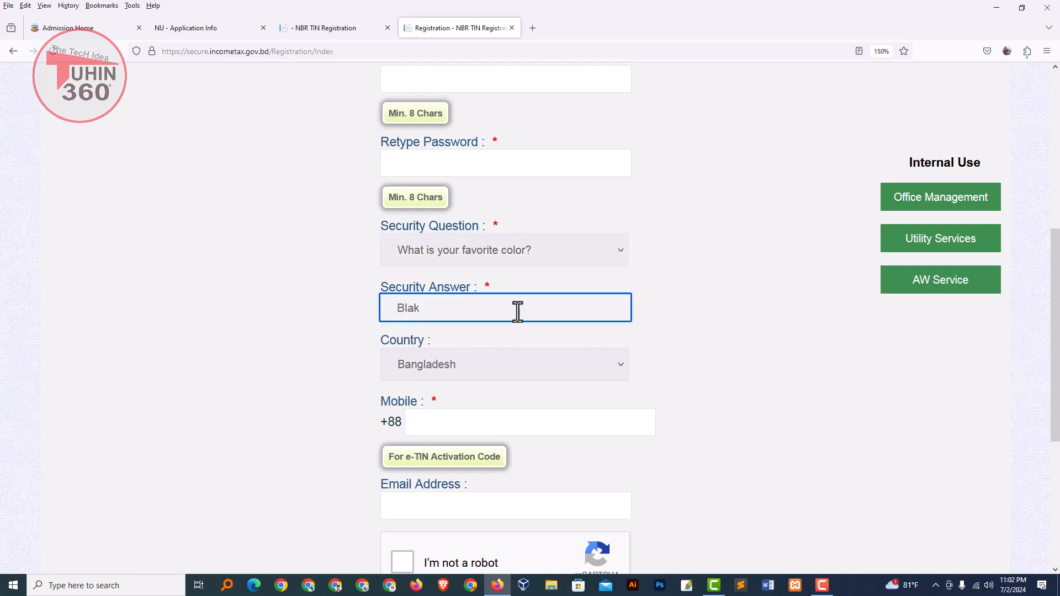
# Step: Tick the I'm not a robot check below the mobile number field, then scroll back up
pyautogui.scroll(-1, 525, 379)
pyautogui.click(457, 339)
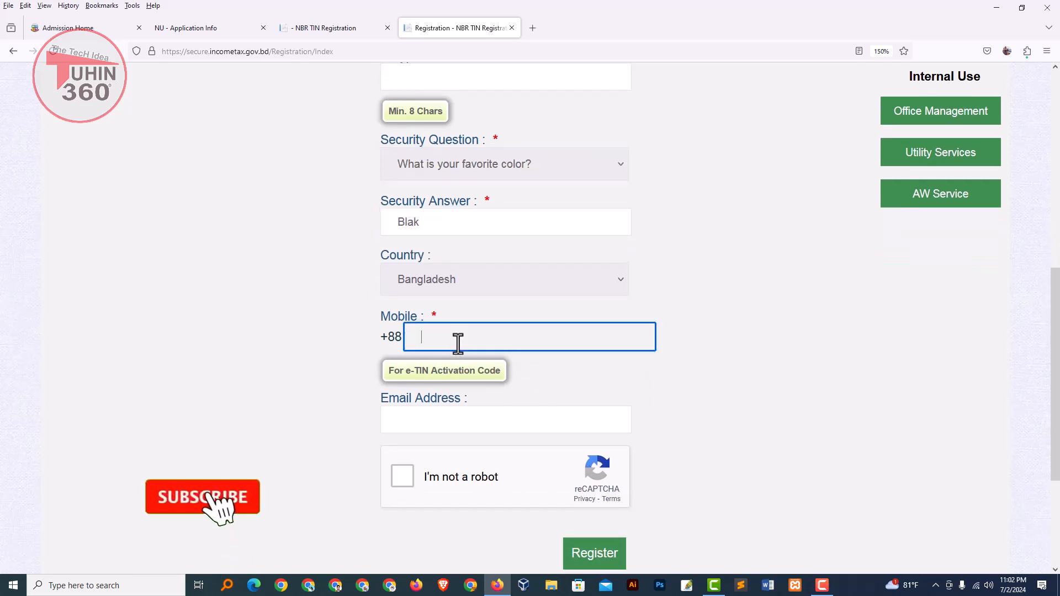
pyautogui.scroll(-2, 464, 483)
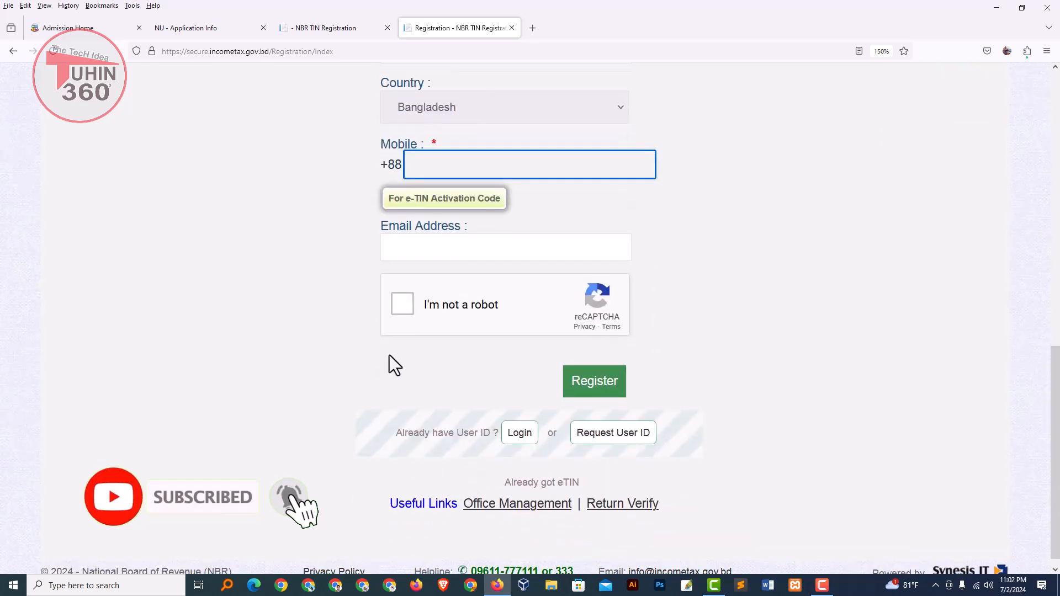
pyautogui.click(400, 304)
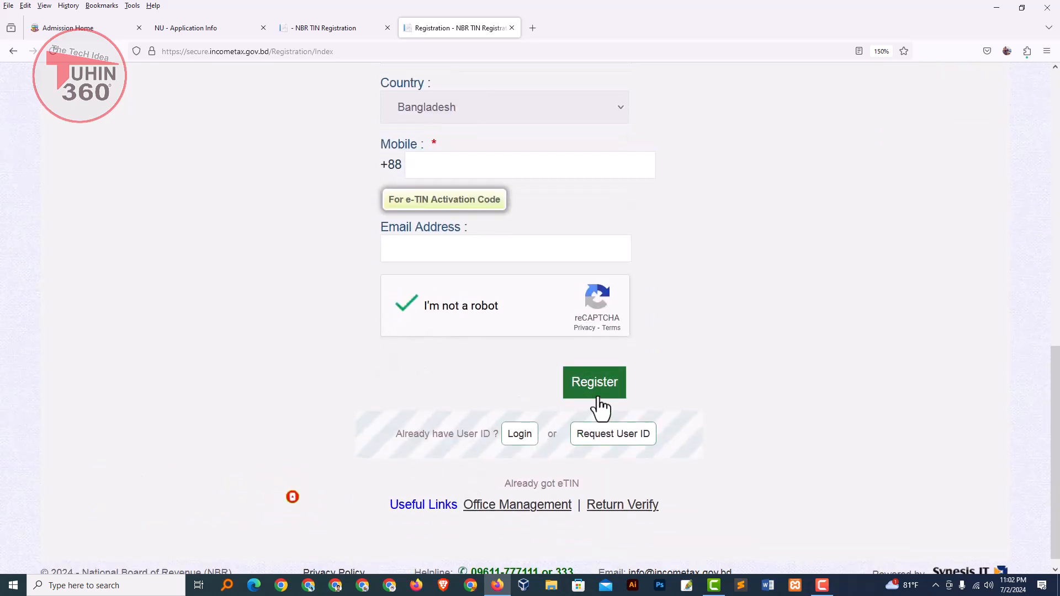
pyautogui.scroll(2, 600, 403)
pyautogui.scroll(5, 598, 392)
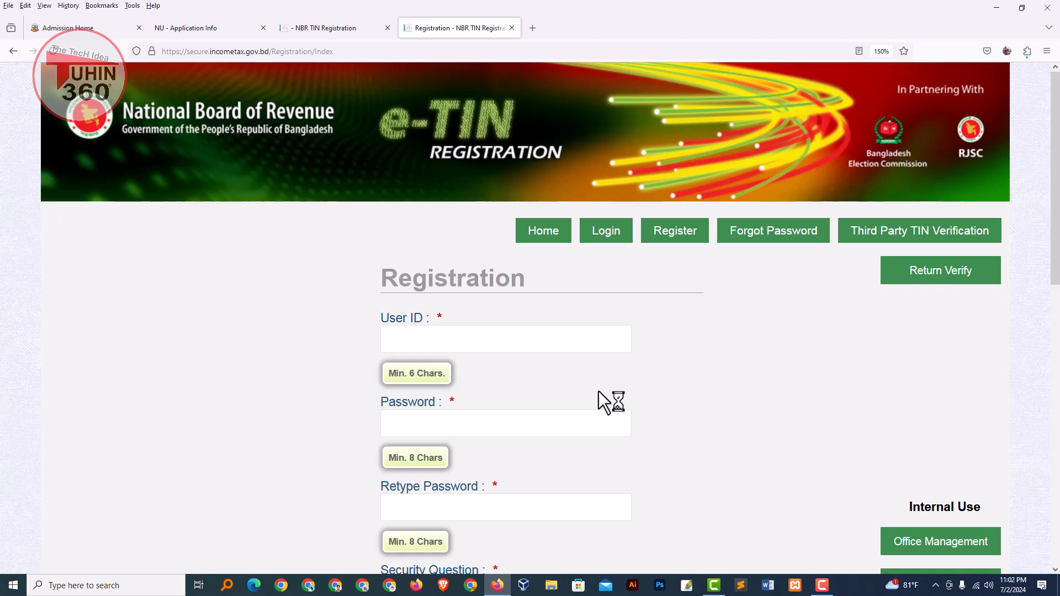
pyautogui.scroll(-1, 566, 417)
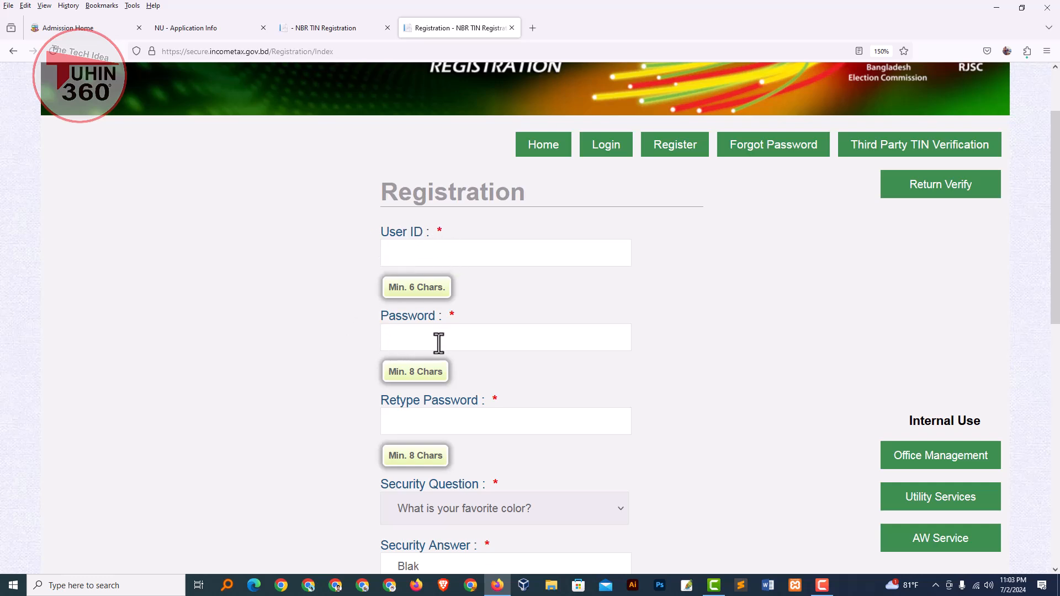
# Step: Switch to the Login page and sign in to the e-TIN account
pyautogui.click(605, 148)
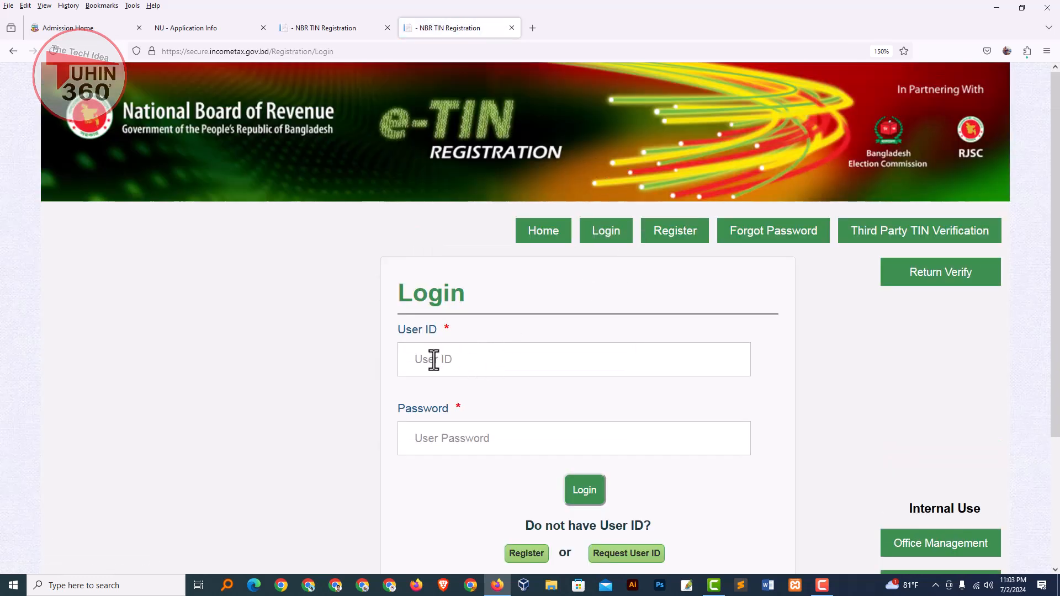
pyautogui.scroll(-2, 434, 360)
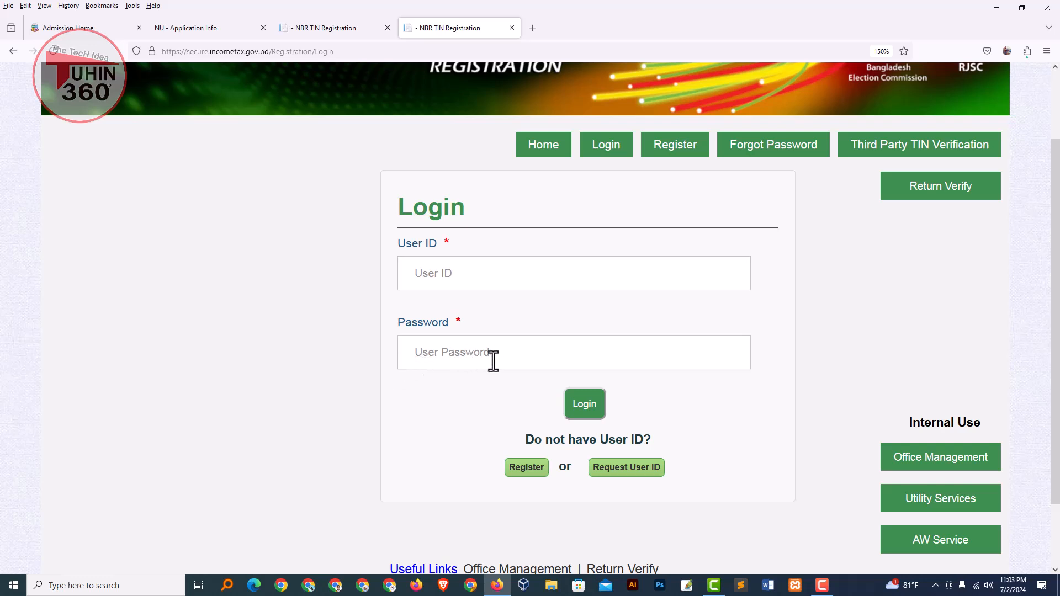
pyautogui.click(583, 411)
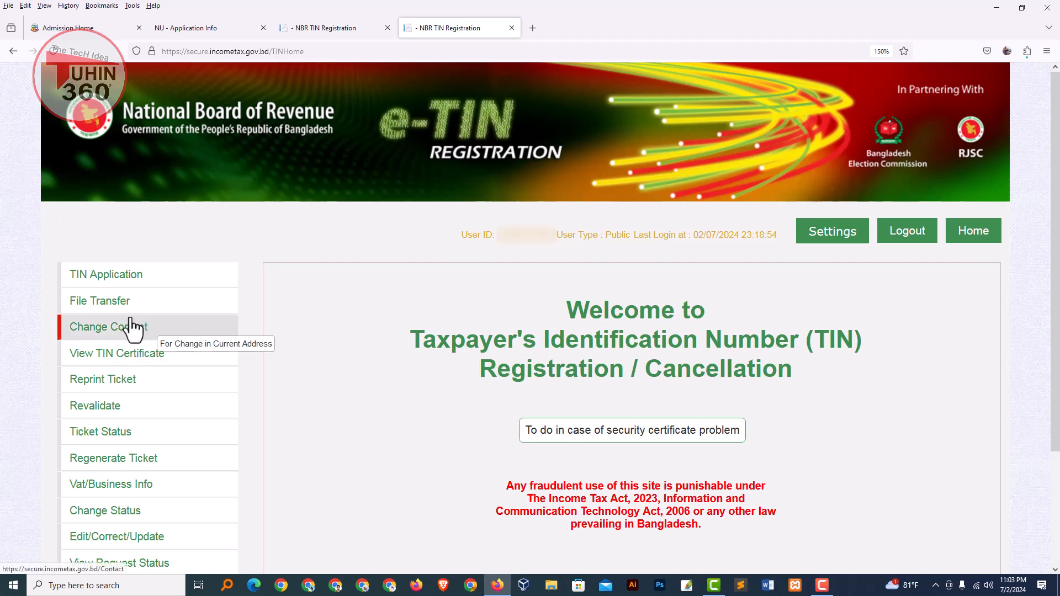
# Step: Start a TIN Application from the side menu and bring up the Purpose of TIN choices
pyautogui.click(104, 277)
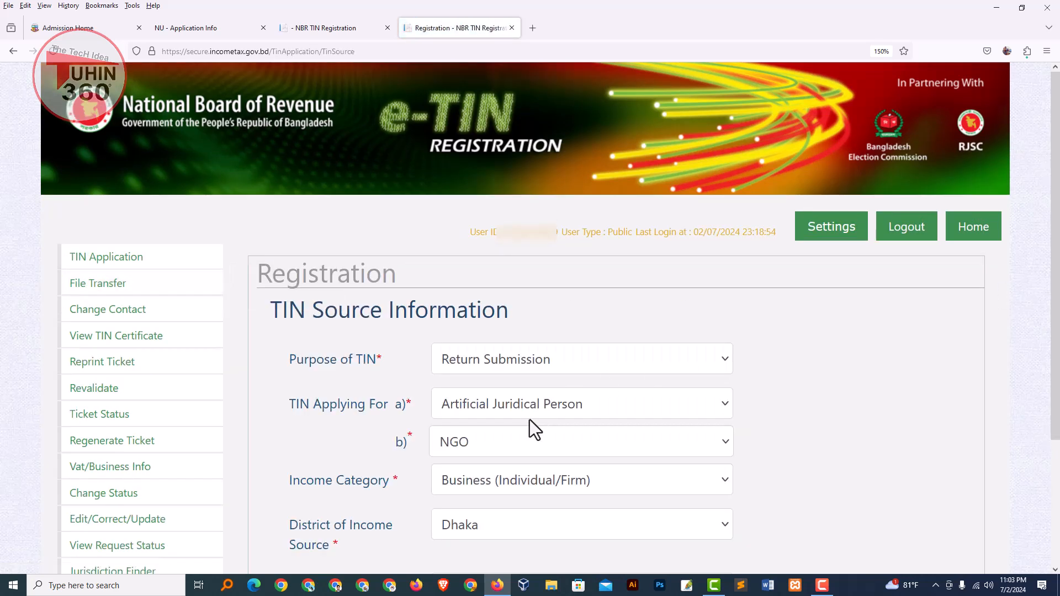
pyautogui.scroll(-3, 482, 273)
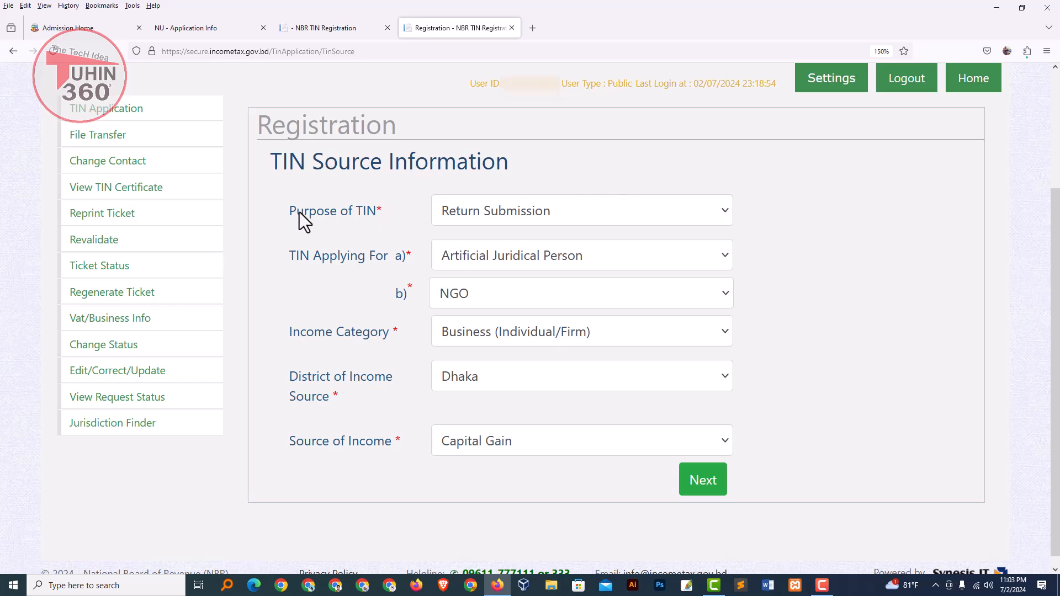
pyautogui.moveTo(290, 213); pyautogui.dragTo(376, 216)
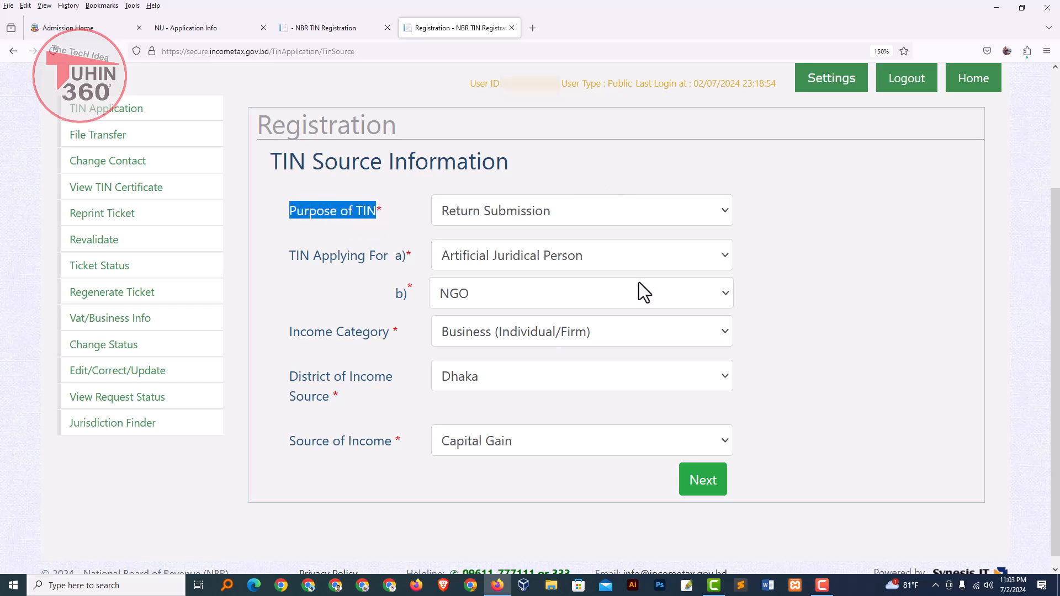
pyautogui.click(476, 215)
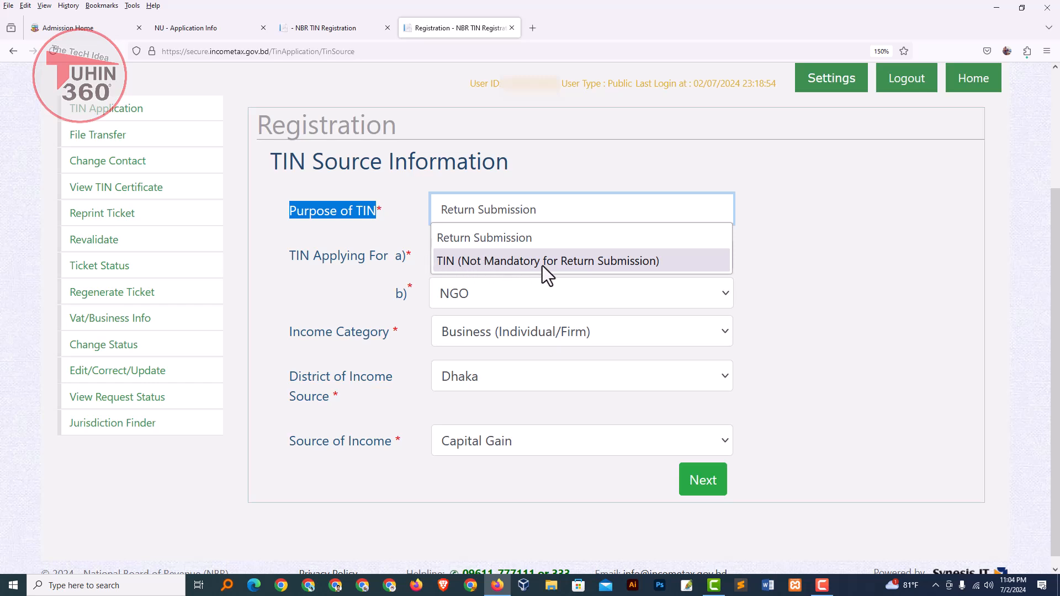
# Step: Set Purpose to TIN (Not Mandatory for Return Submission), applicant Individual -> Bangladeshi, income category Others
pyautogui.click(618, 268)
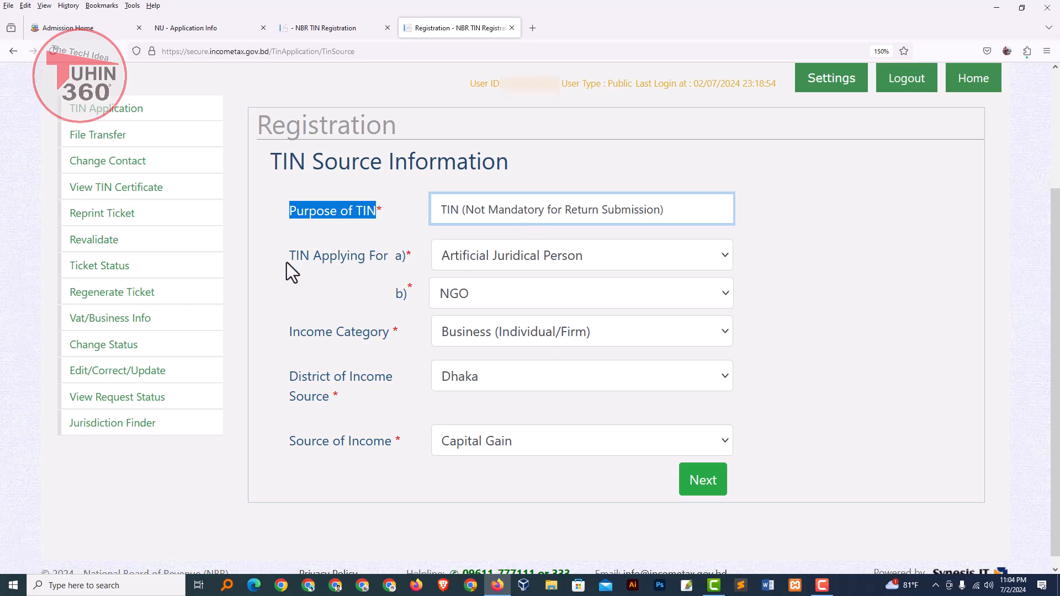
pyautogui.moveTo(286, 263); pyautogui.dragTo(386, 265)
pyautogui.click(499, 257)
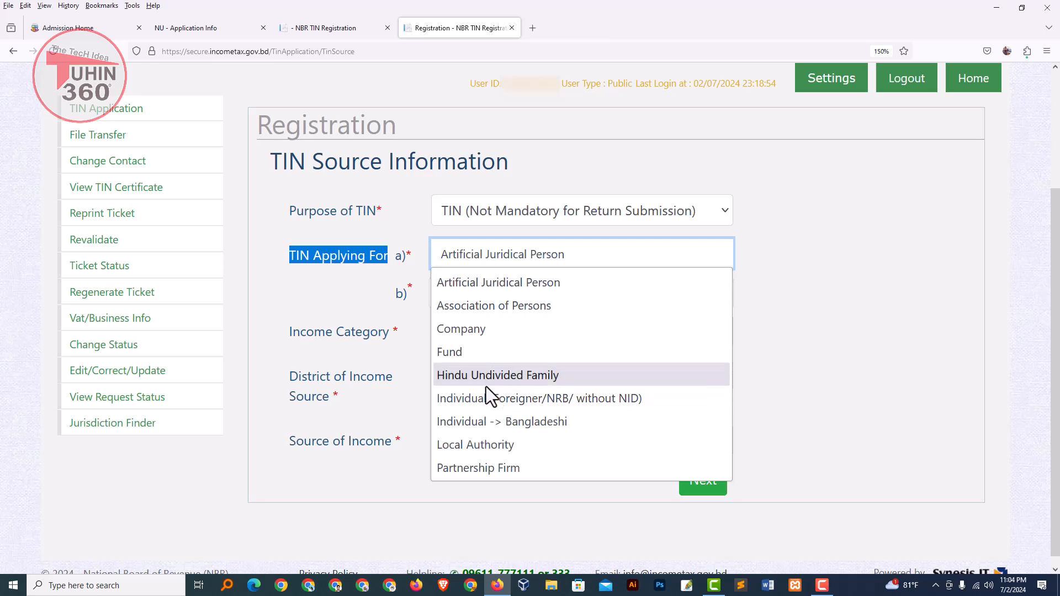
pyautogui.click(512, 424)
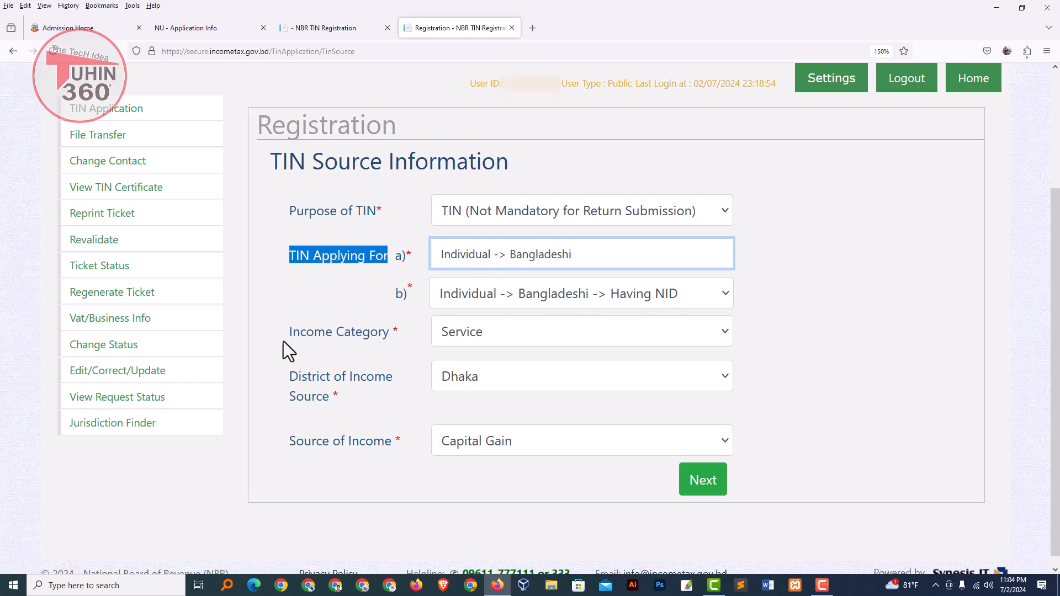
pyautogui.click(486, 332)
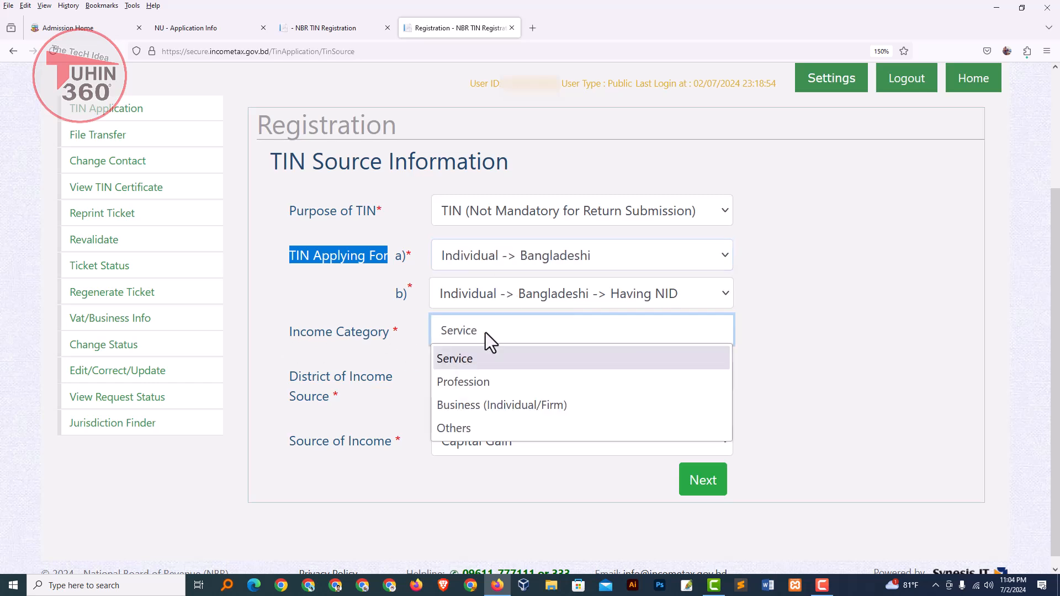
pyautogui.click(470, 425)
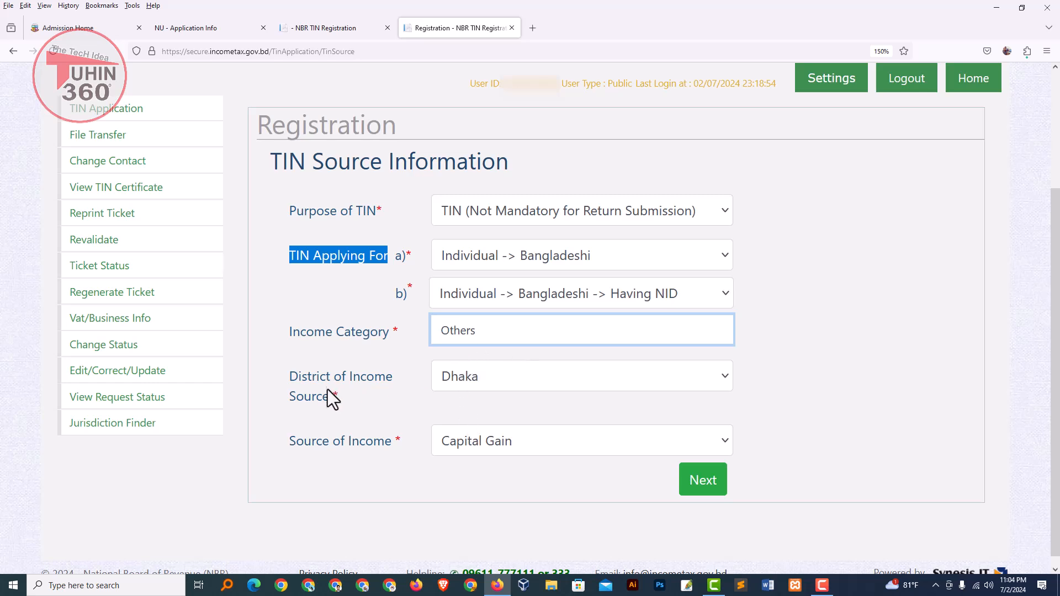
# Step: Select Shariatpur as the district of income source
pyautogui.click(490, 382)
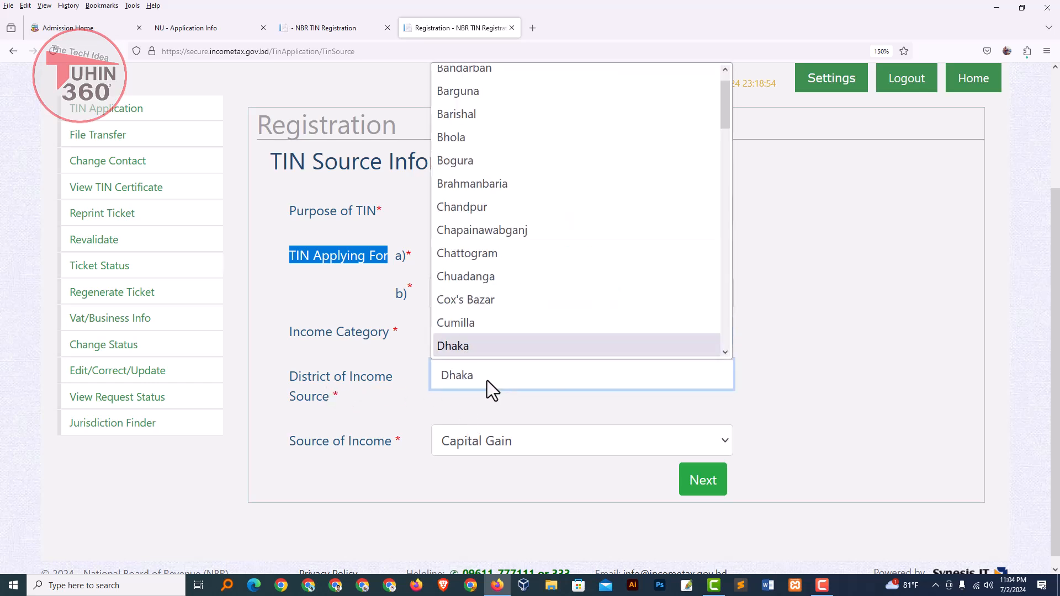
pyautogui.write('ss')
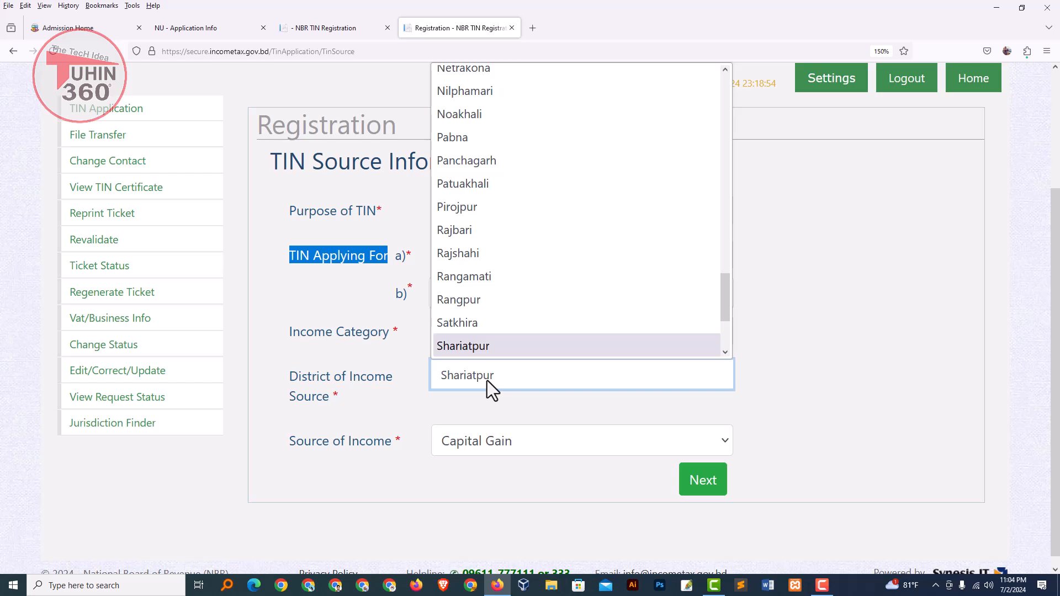
pyautogui.press('Return')
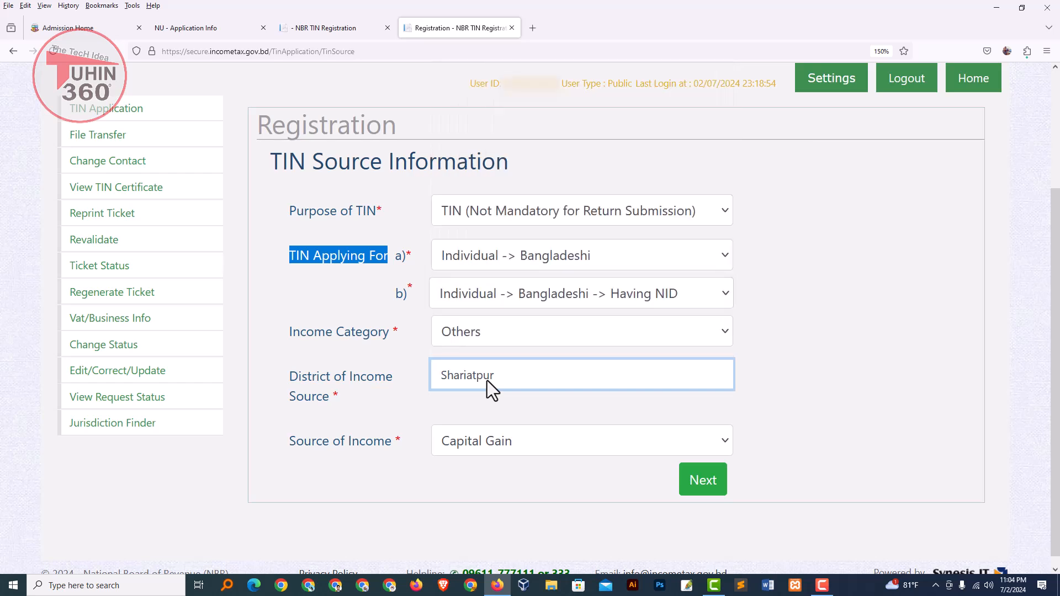
pyautogui.moveTo(297, 447); pyautogui.dragTo(374, 448)
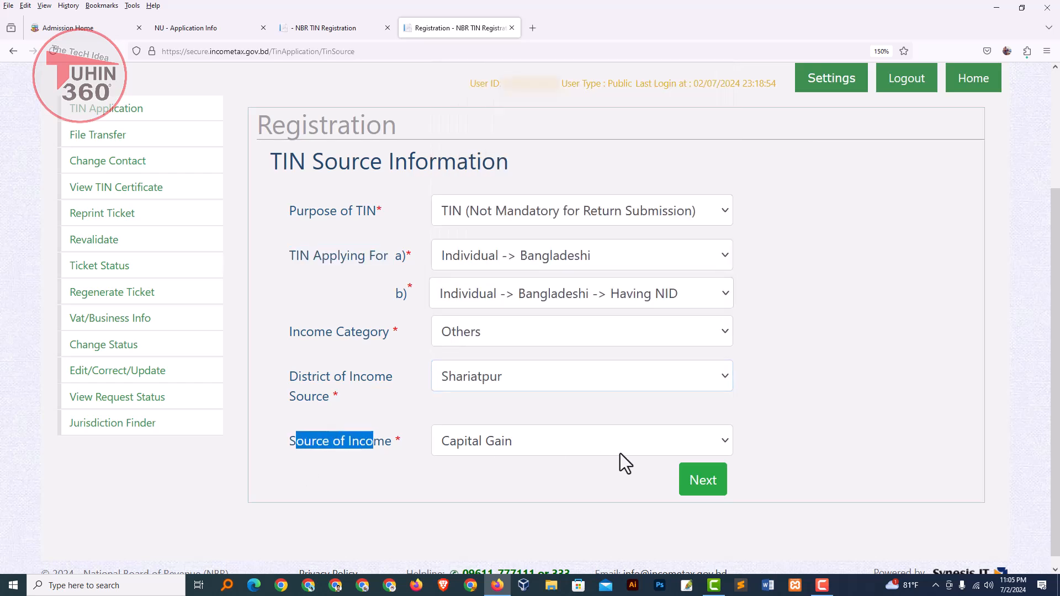
# Step: Set Source of Income to Income from Business Profession, replacing Income from Other Sources
pyautogui.click(512, 442)
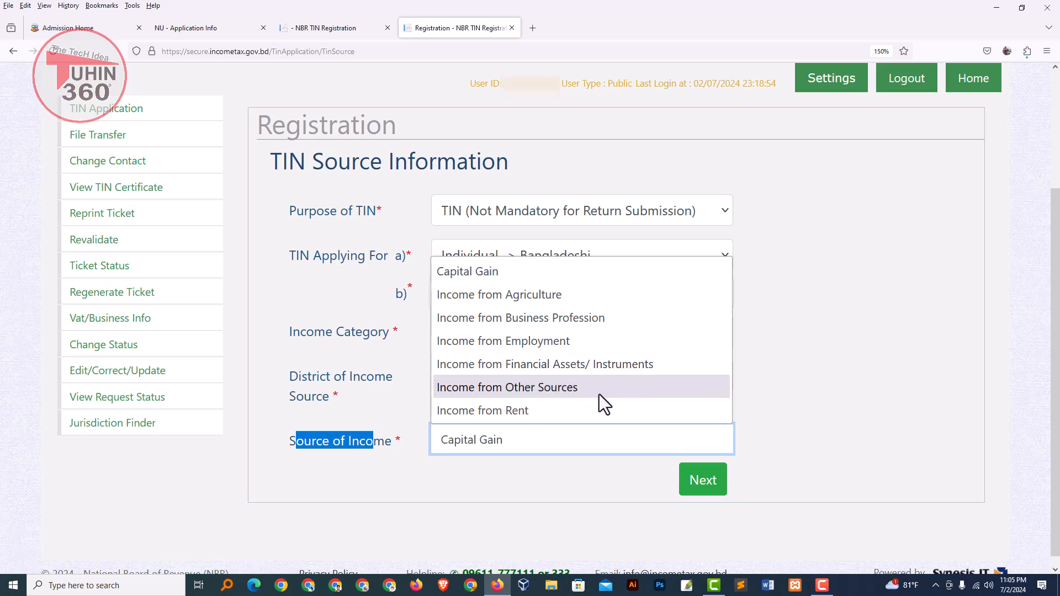
pyautogui.click(540, 392)
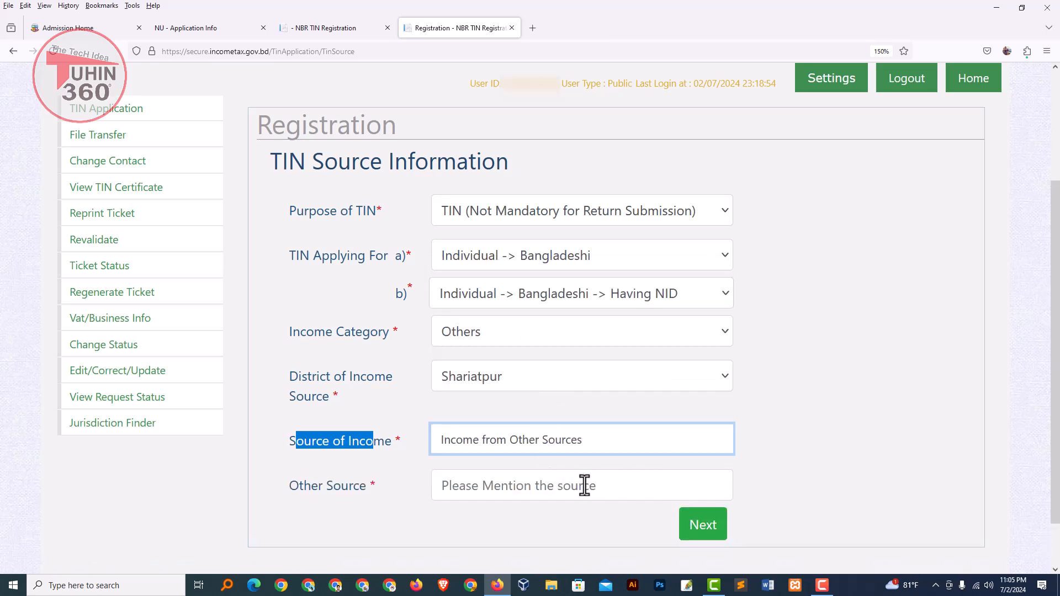
pyautogui.click(337, 500)
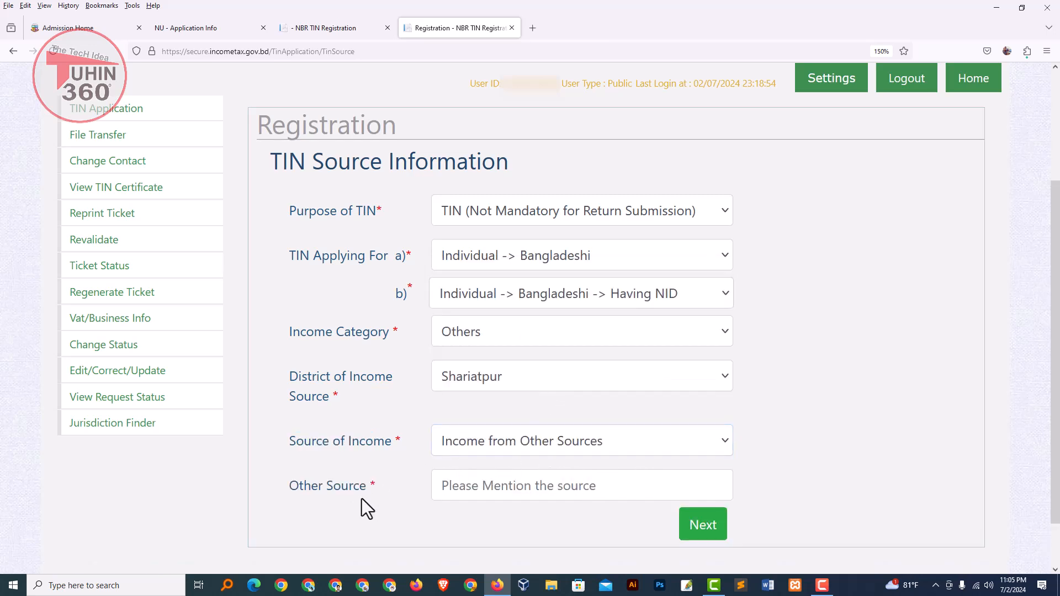
pyautogui.scroll(-1, 362, 498)
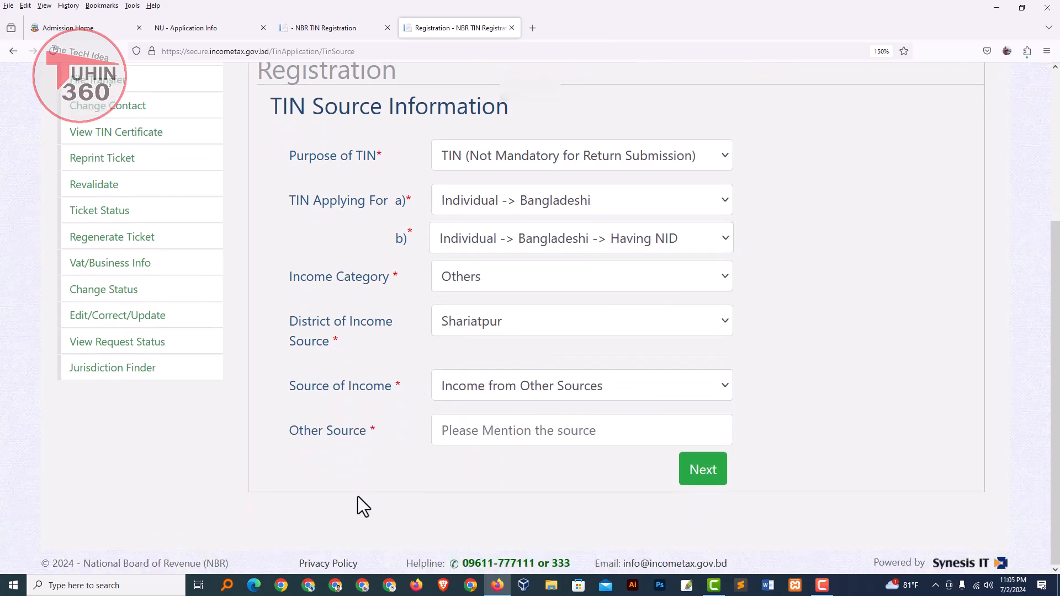
pyautogui.click(366, 447)
pyautogui.click(500, 440)
pyautogui.click(541, 389)
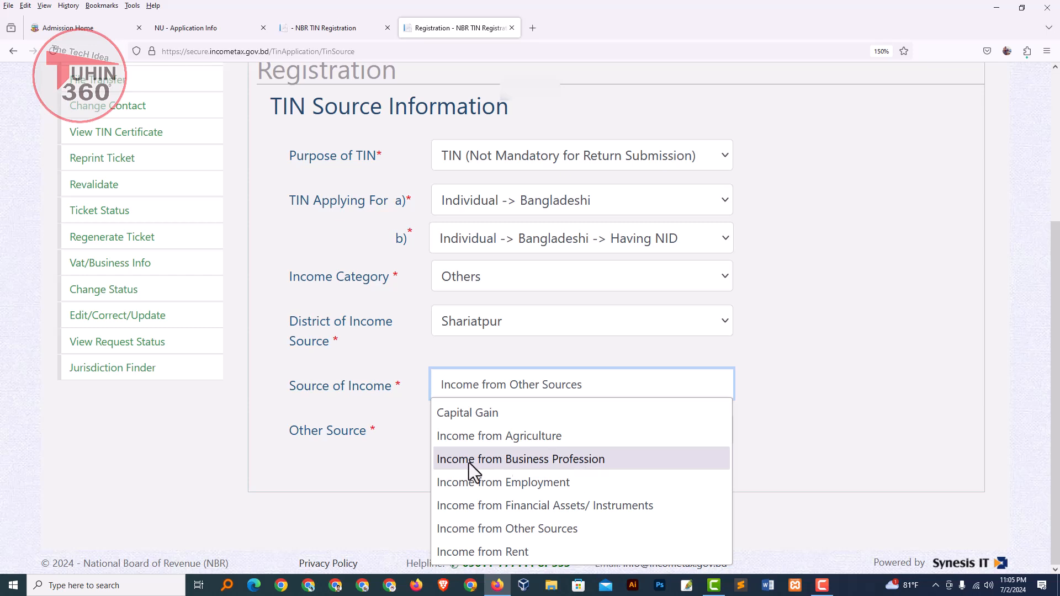
pyautogui.click(626, 462)
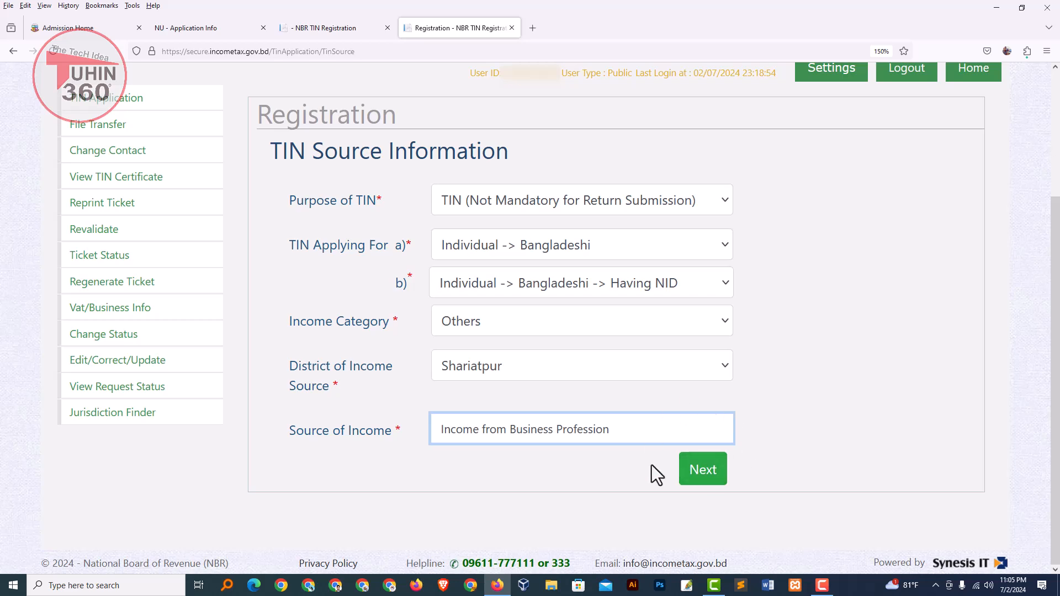
# Step: Continue past source information, pick Shoriotpur Civil District as Location, and advance to Basic Information
pyautogui.click(703, 473)
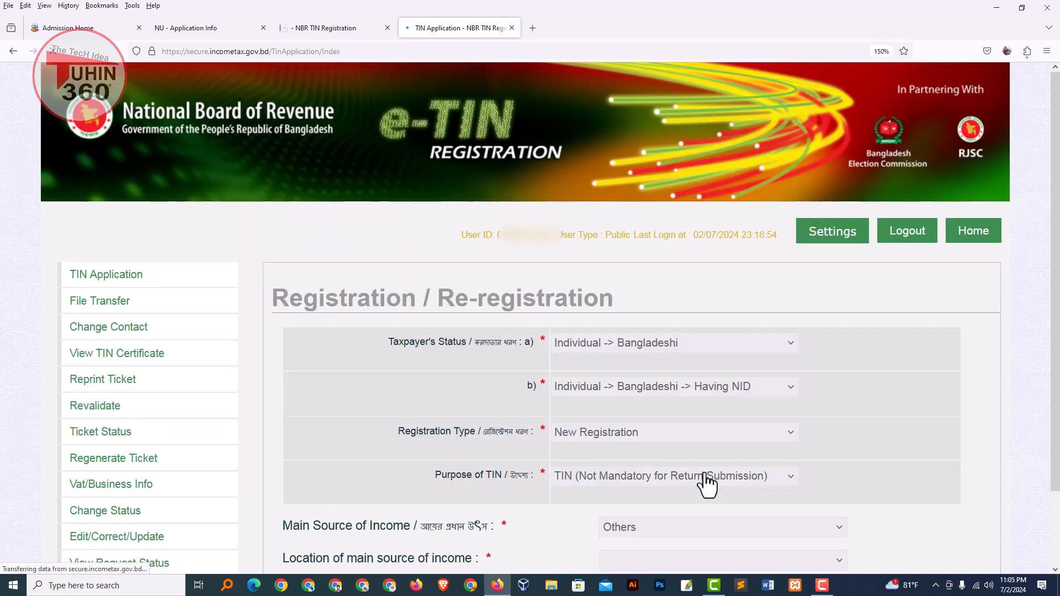
pyautogui.moveTo(1059, 228); pyautogui.dragTo(1059, 316)
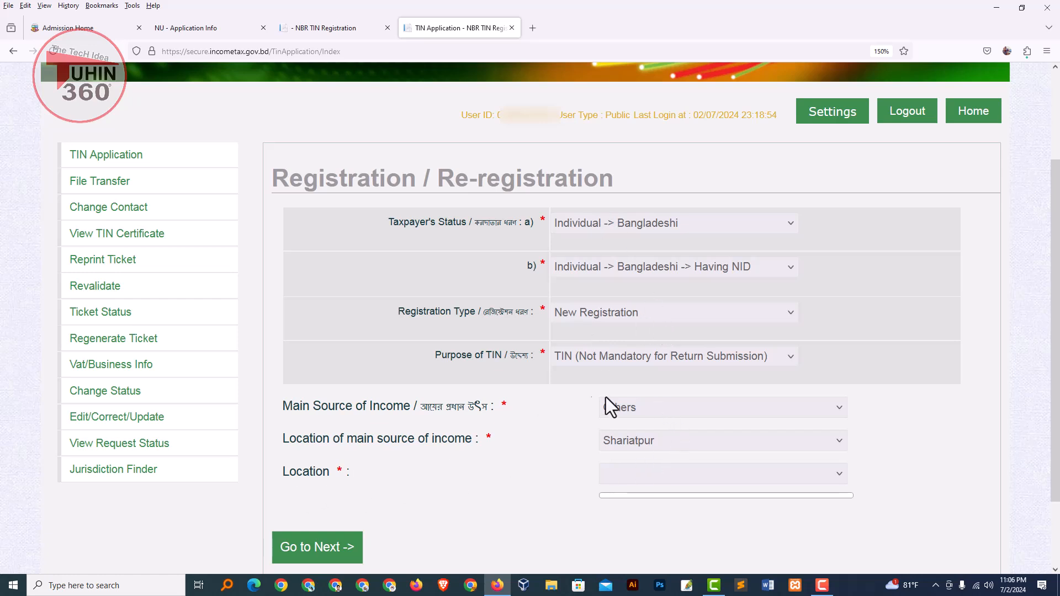
pyautogui.click(669, 476)
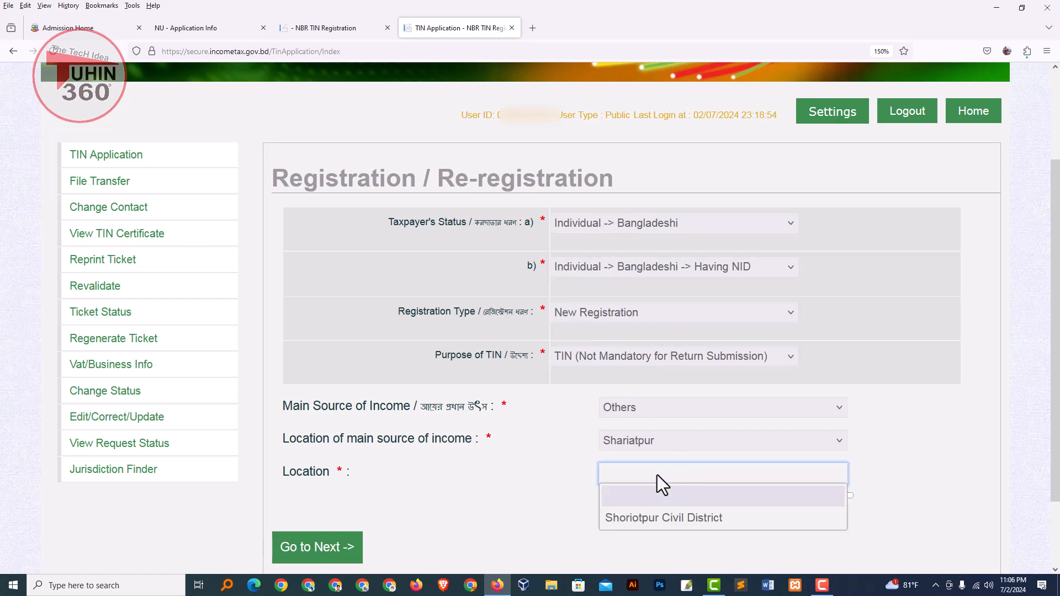
pyautogui.click(677, 520)
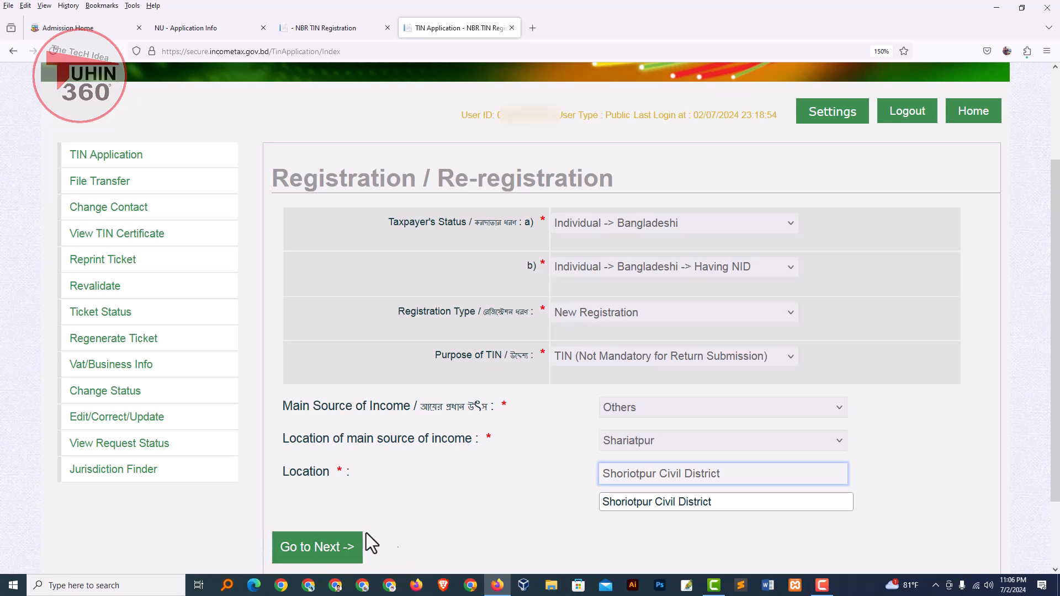
pyautogui.click(303, 554)
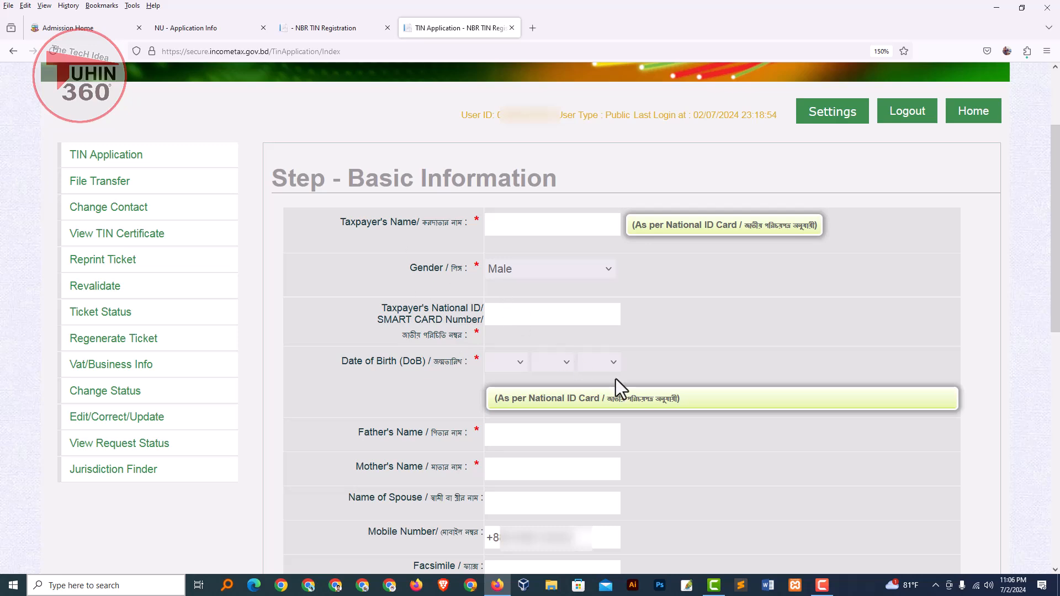
# Step: Fill in the taxpayer's name and keep Male as the gender
pyautogui.click(516, 225)
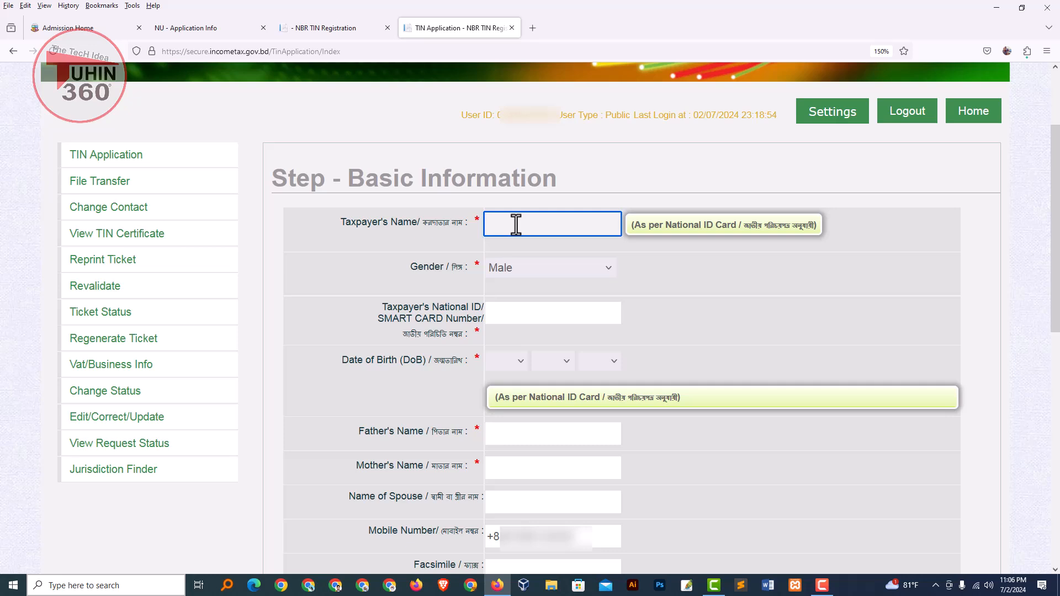
pyautogui.click(436, 281)
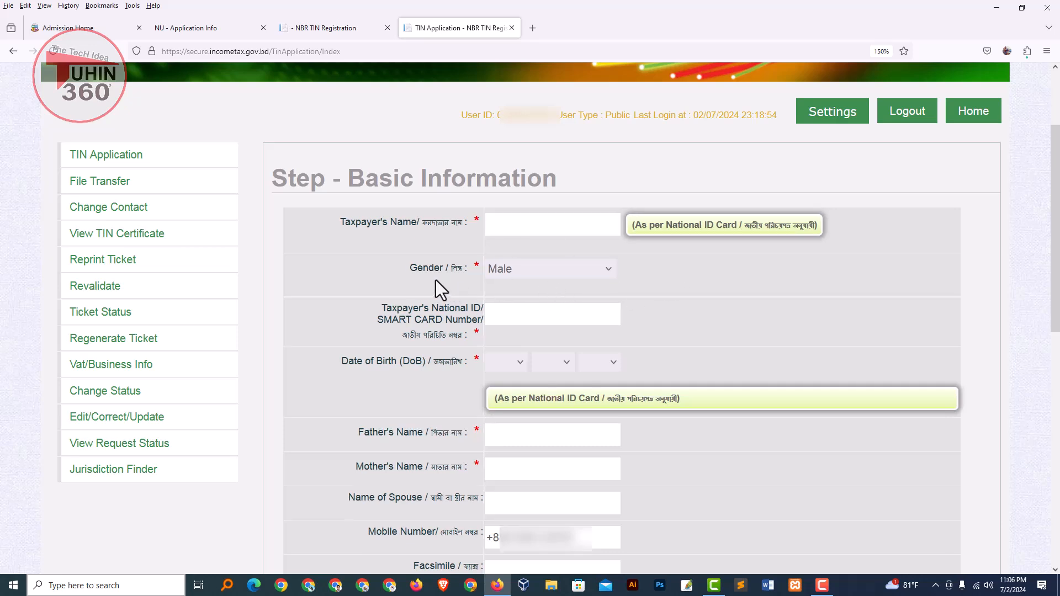
pyautogui.click(533, 272)
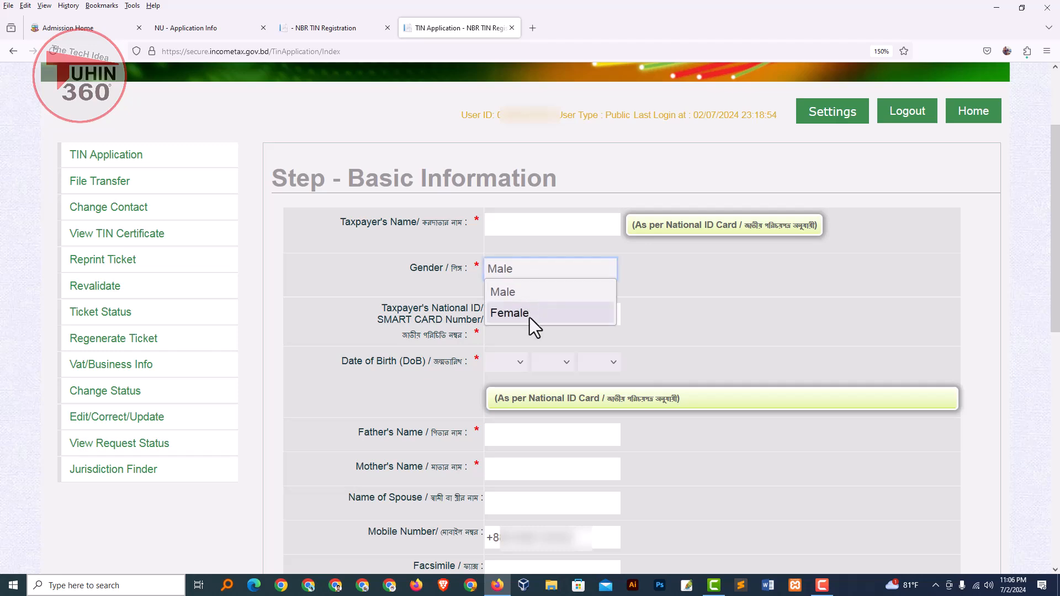
pyautogui.click(761, 321)
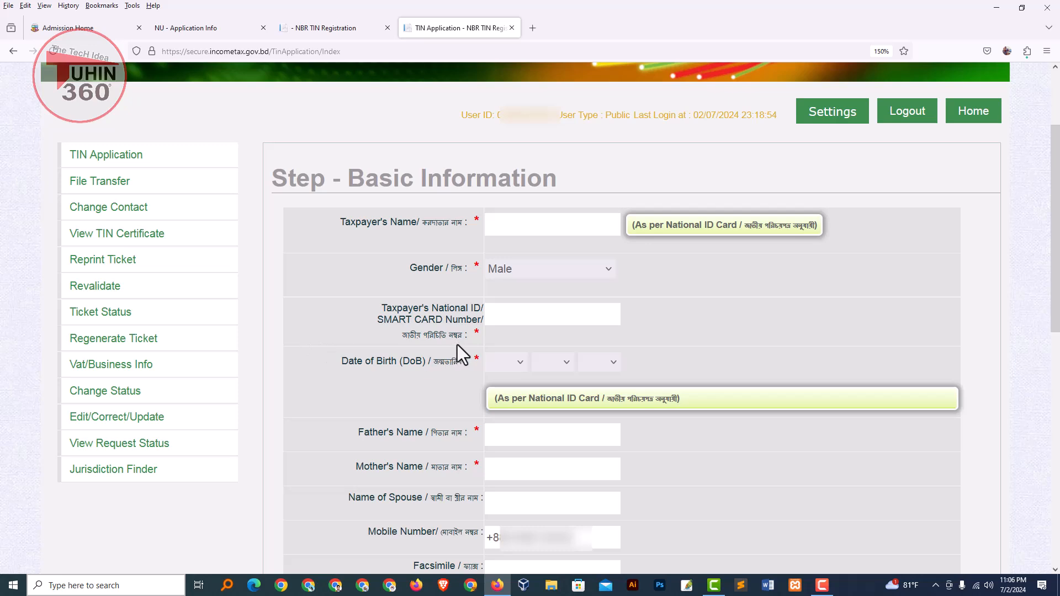
# Step: Enter the national ID number and look at the date-of-birth day options
pyautogui.click(532, 316)
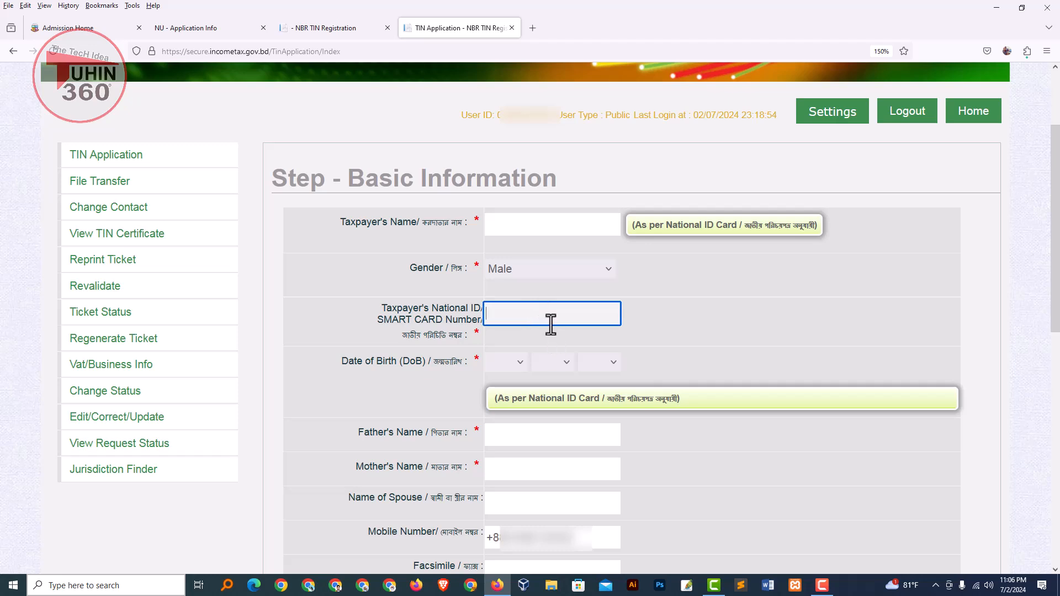
pyautogui.click(704, 330)
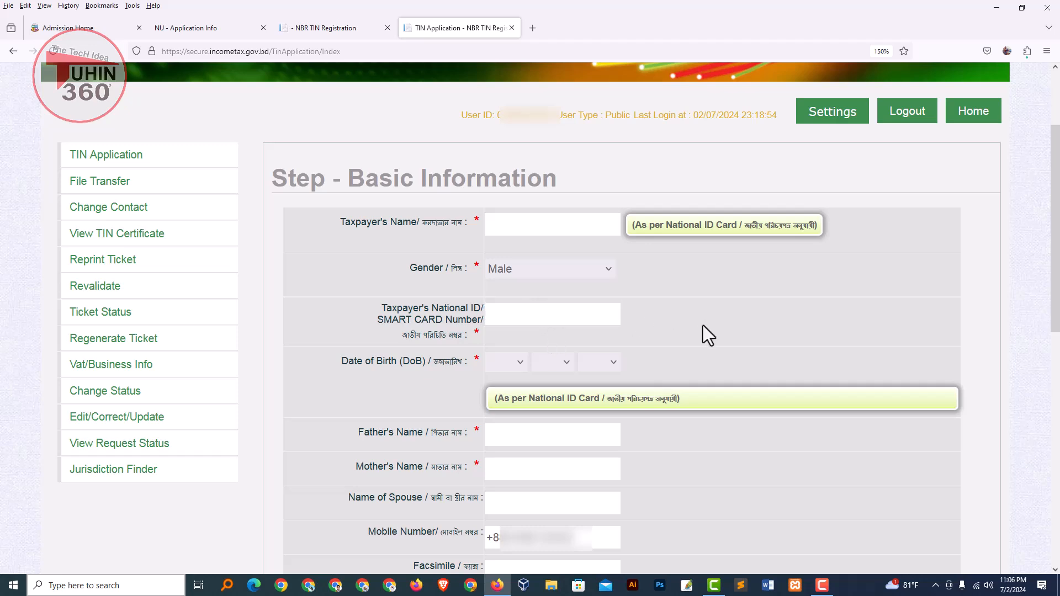
pyautogui.click(530, 316)
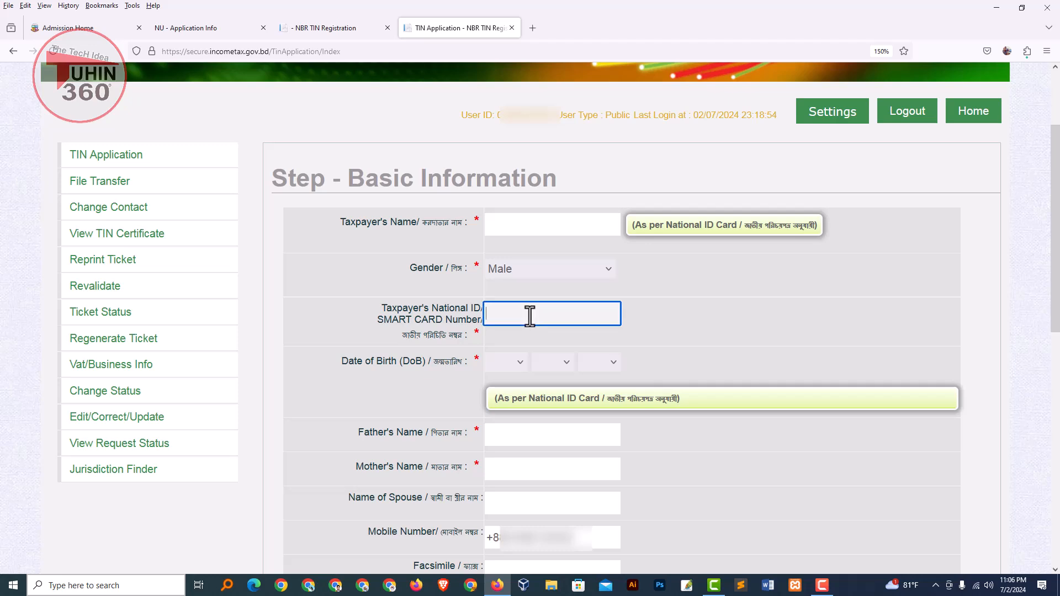
pyautogui.click(337, 364)
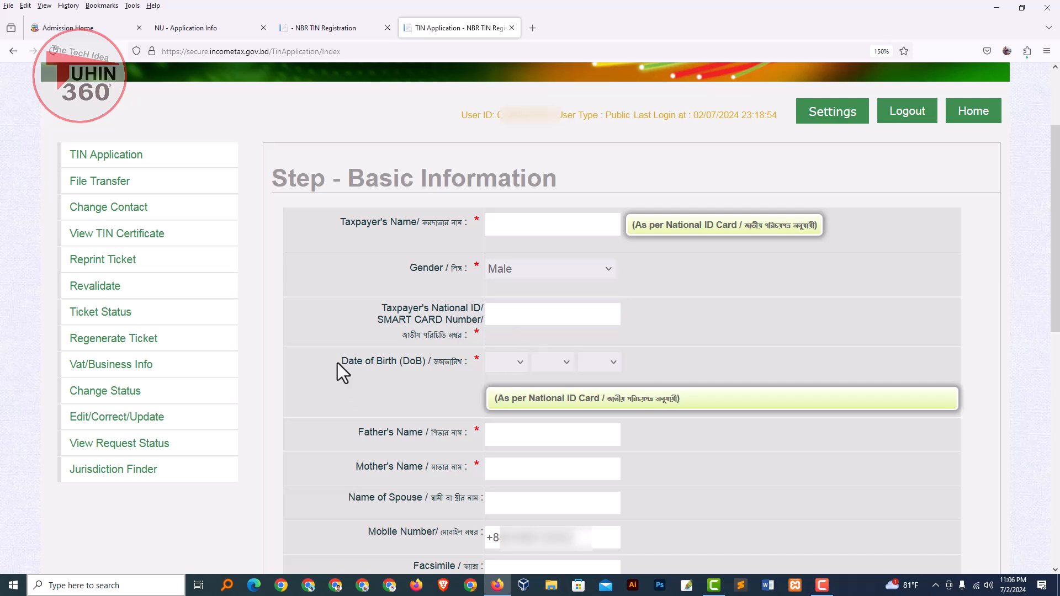
pyautogui.moveTo(348, 362); pyautogui.dragTo(445, 364)
pyautogui.click(507, 366)
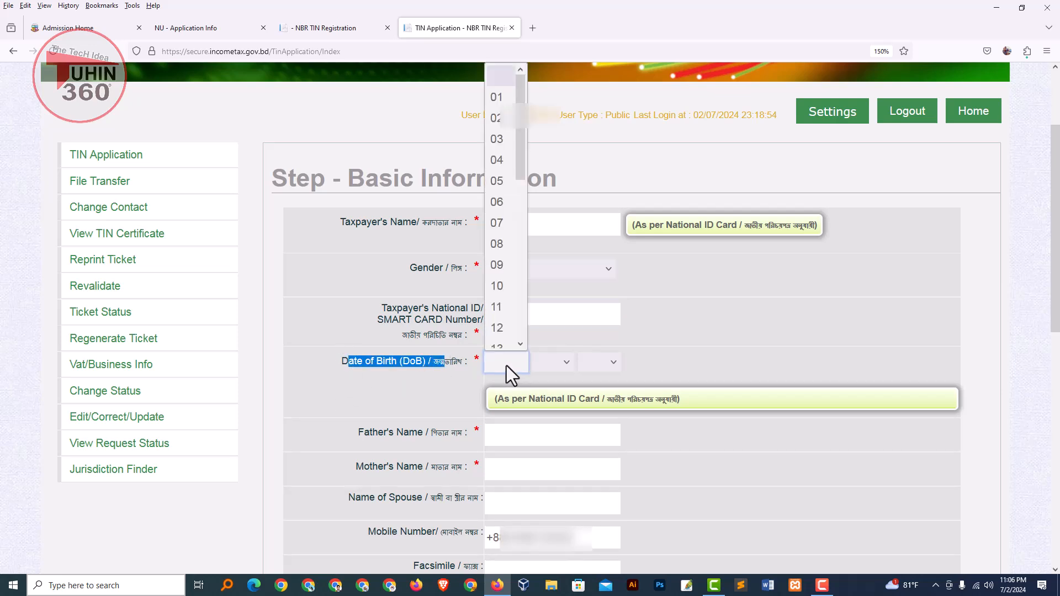
pyautogui.click(482, 369)
pyautogui.click(481, 369)
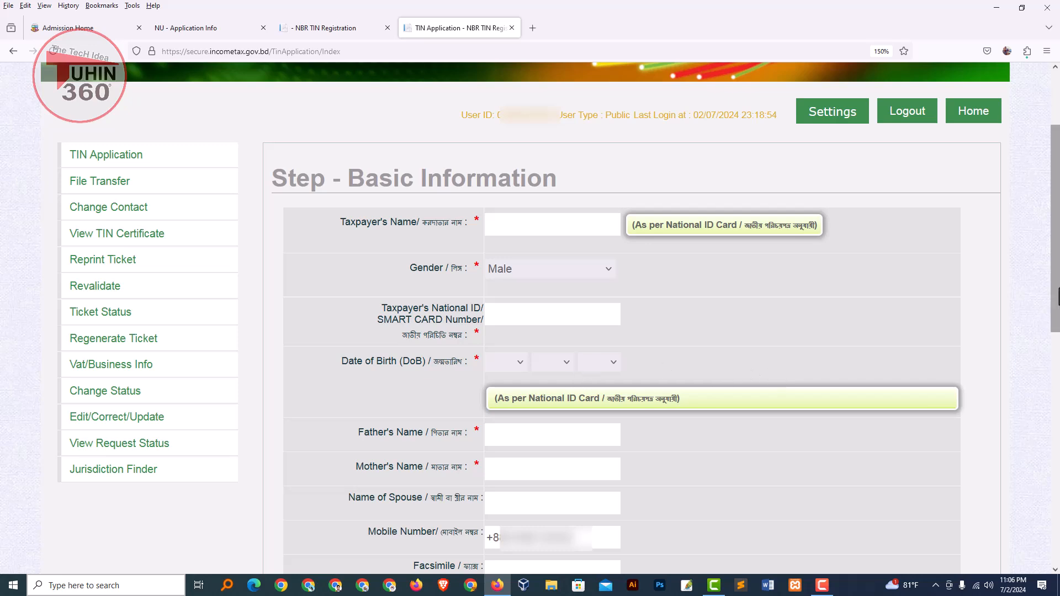
pyautogui.moveTo(1059, 272); pyautogui.dragTo(1058, 401)
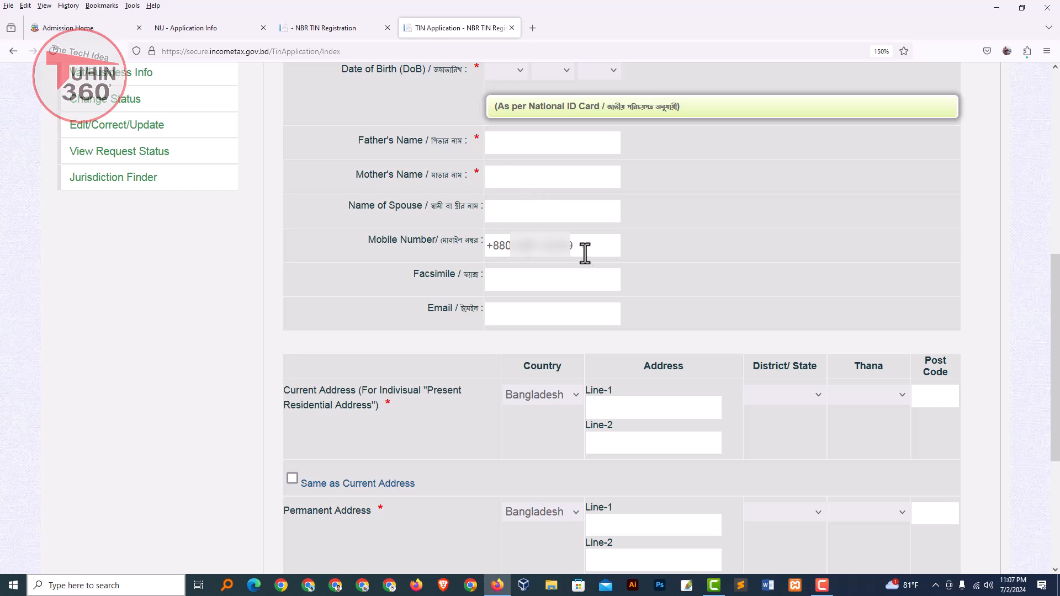
# Step: Leave the Name of Spouse field blank
pyautogui.moveTo(354, 209); pyautogui.dragTo(411, 212)
pyautogui.click(536, 211)
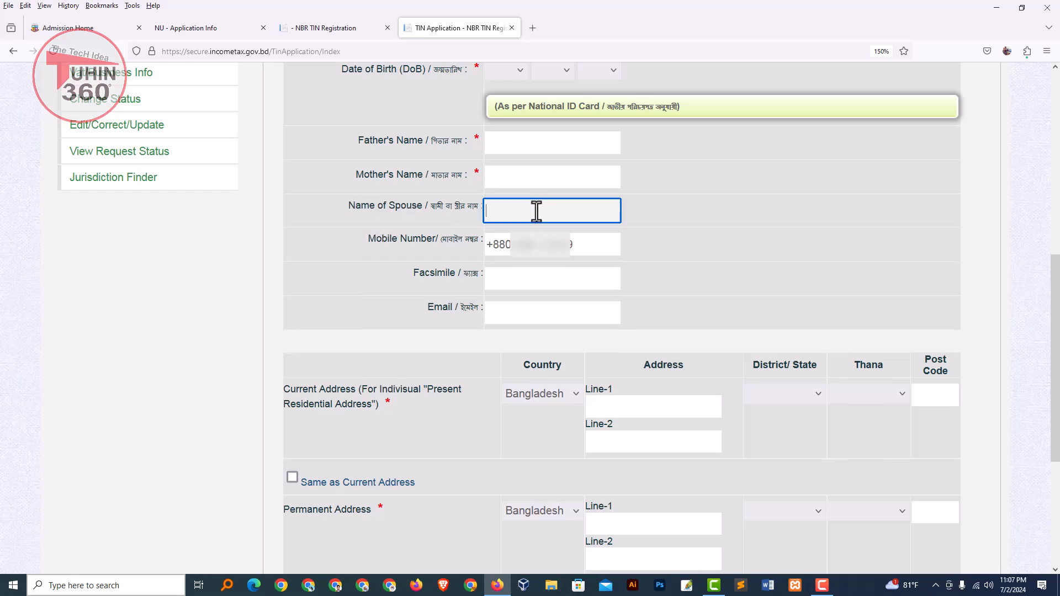
pyautogui.click(697, 215)
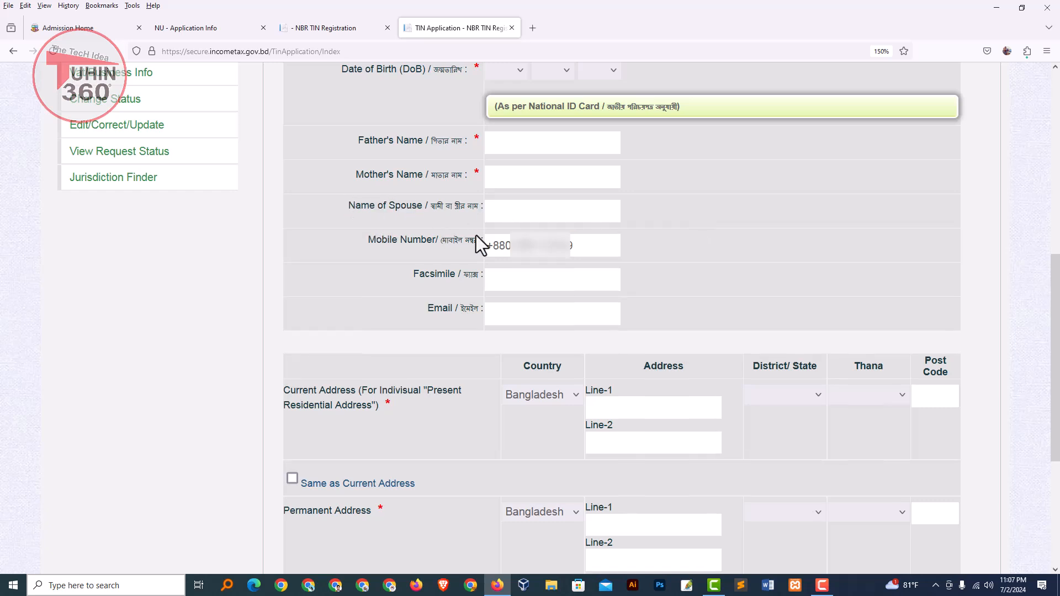
pyautogui.click(504, 214)
pyautogui.click(765, 217)
# Step: Enter the current address lines 1 and 2
pyautogui.scroll(-3, 656, 332)
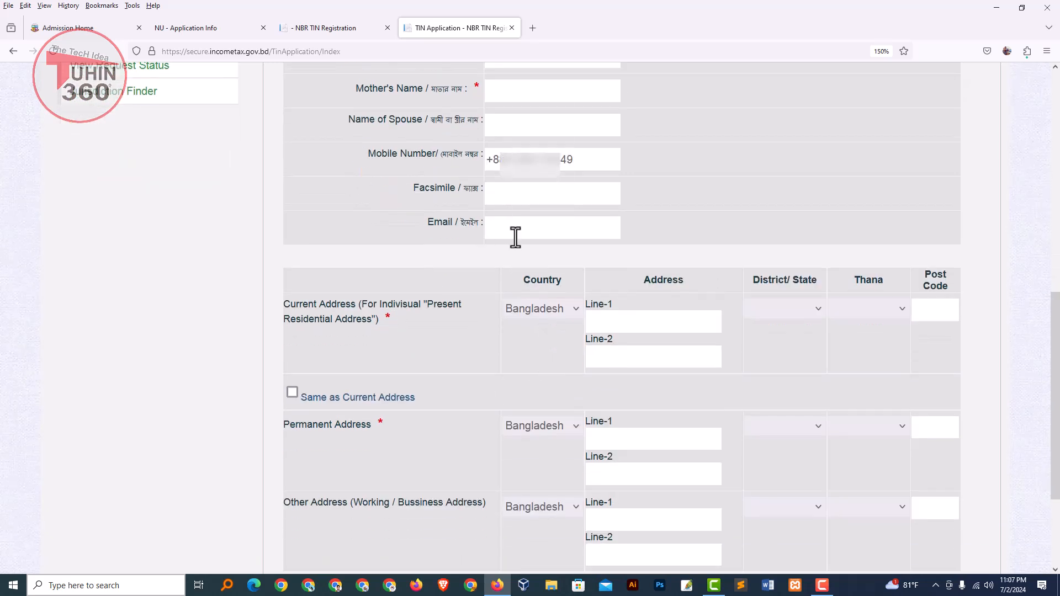
pyautogui.click(514, 235)
pyautogui.scroll(-3, 617, 258)
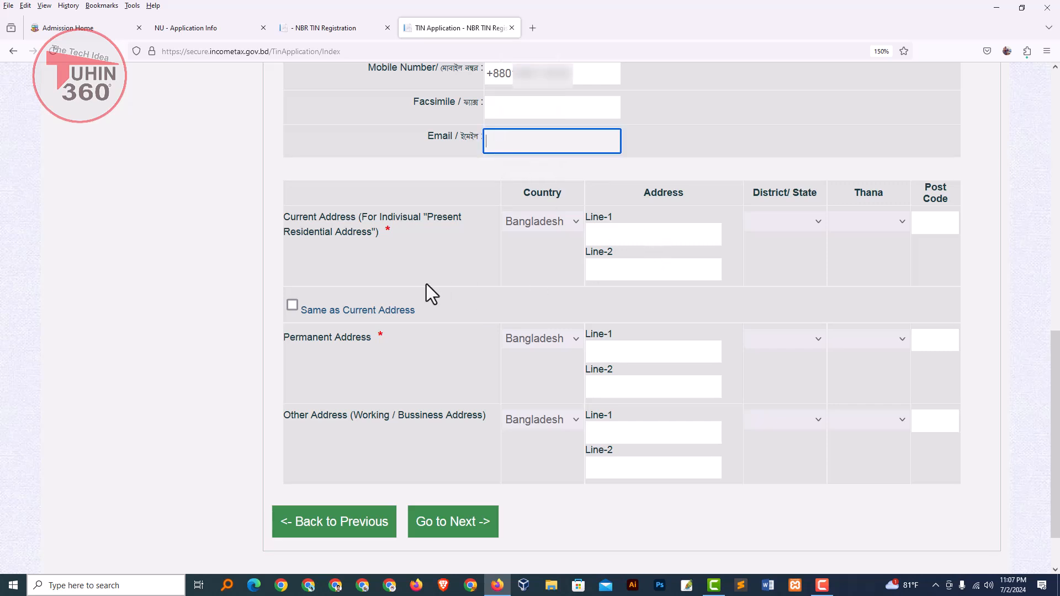
pyautogui.click(648, 239)
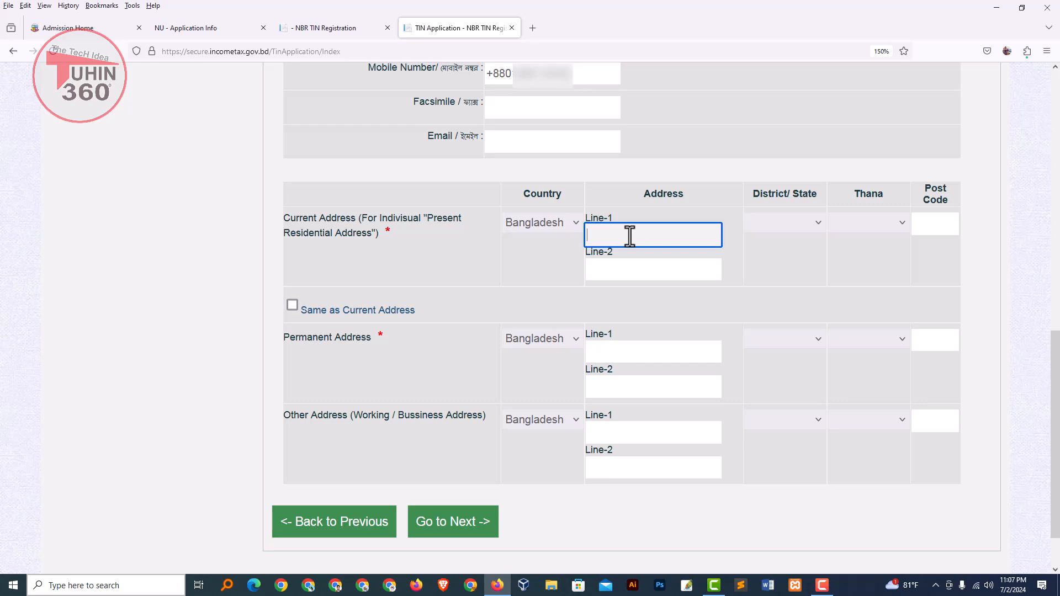
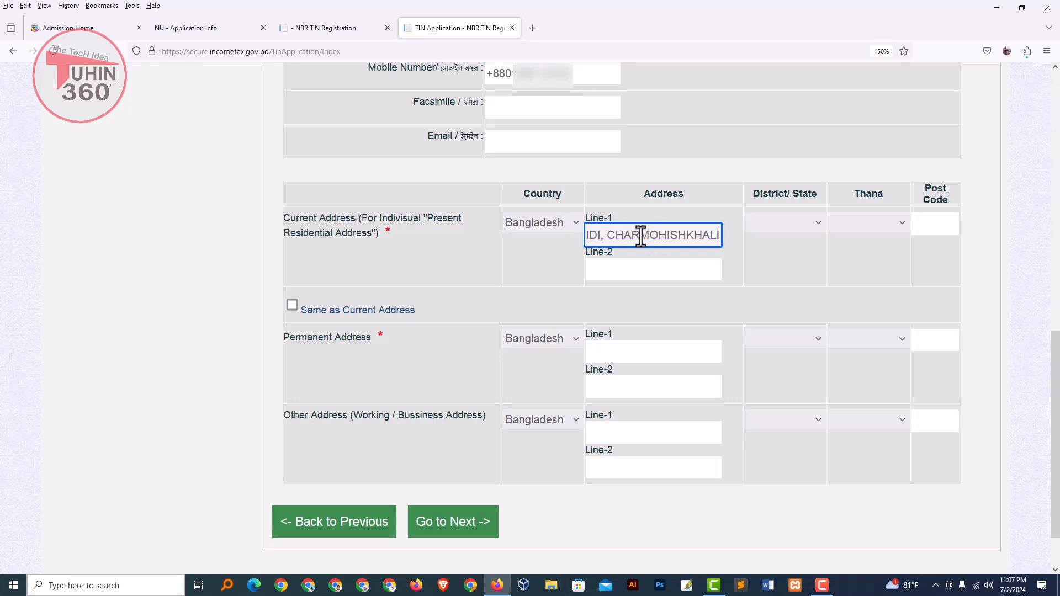
pyautogui.click(630, 271)
# Step: Choose the current address district and thana, and enter its post code
pyautogui.click(785, 223)
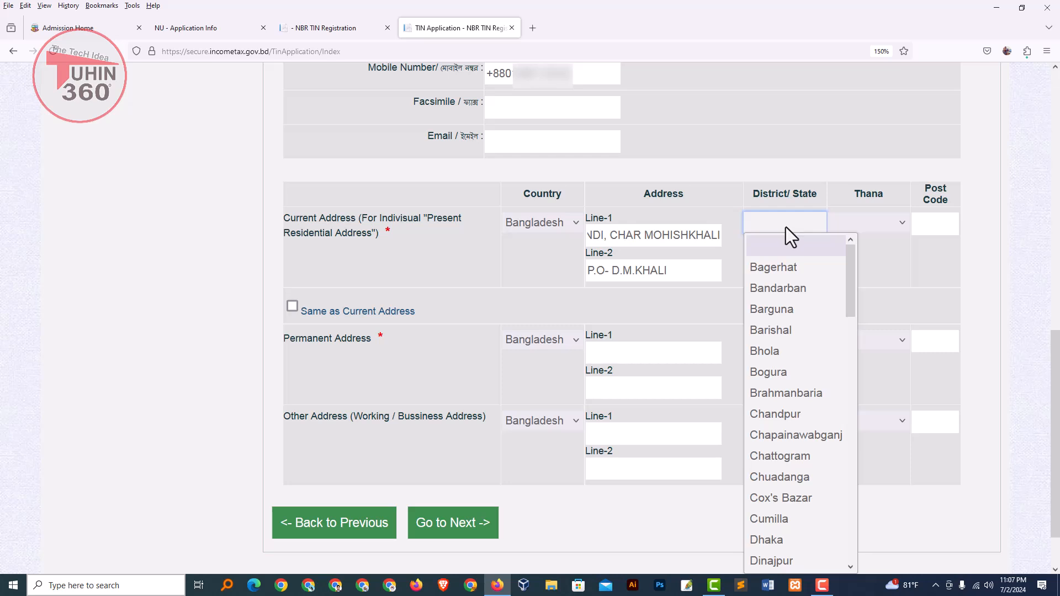
pyautogui.write('sh')
pyautogui.press('Return')
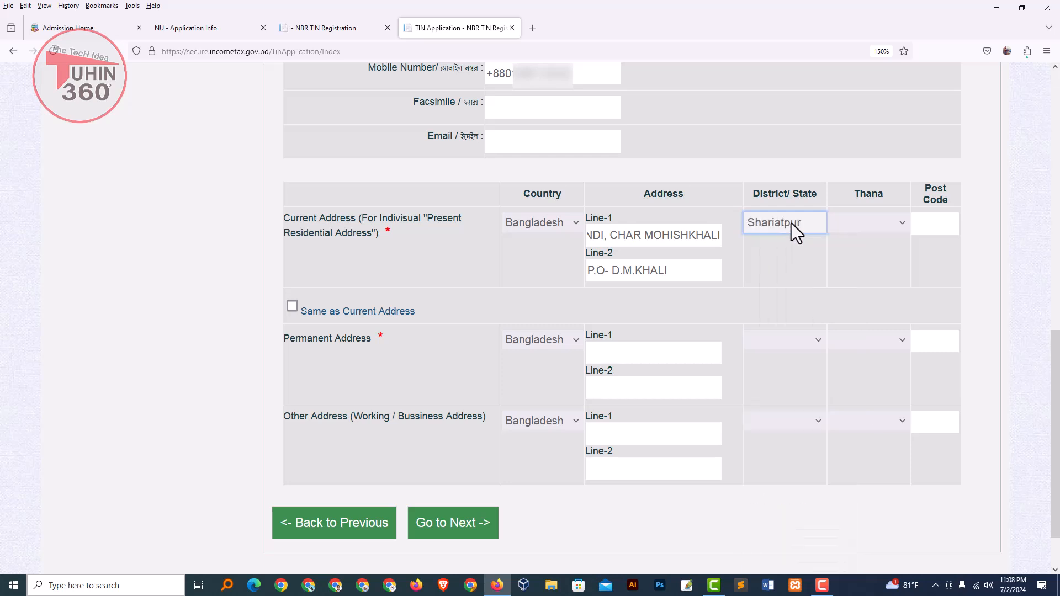
pyautogui.click(866, 223)
pyautogui.click(884, 394)
pyautogui.click(931, 226)
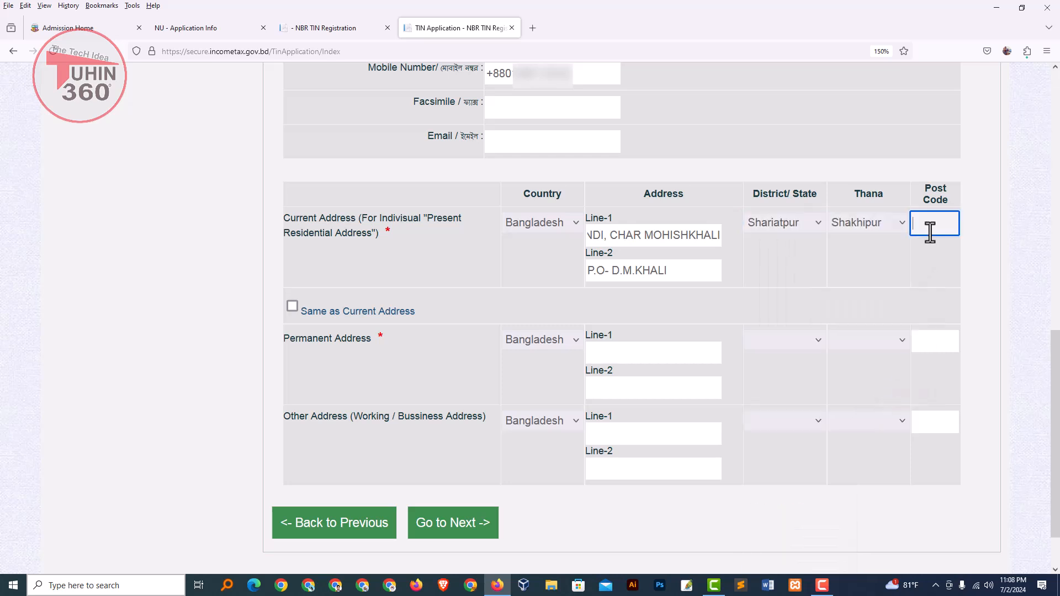
pyautogui.write('8000')
pyautogui.doubleClick(935, 224)
pyautogui.click(246, 353)
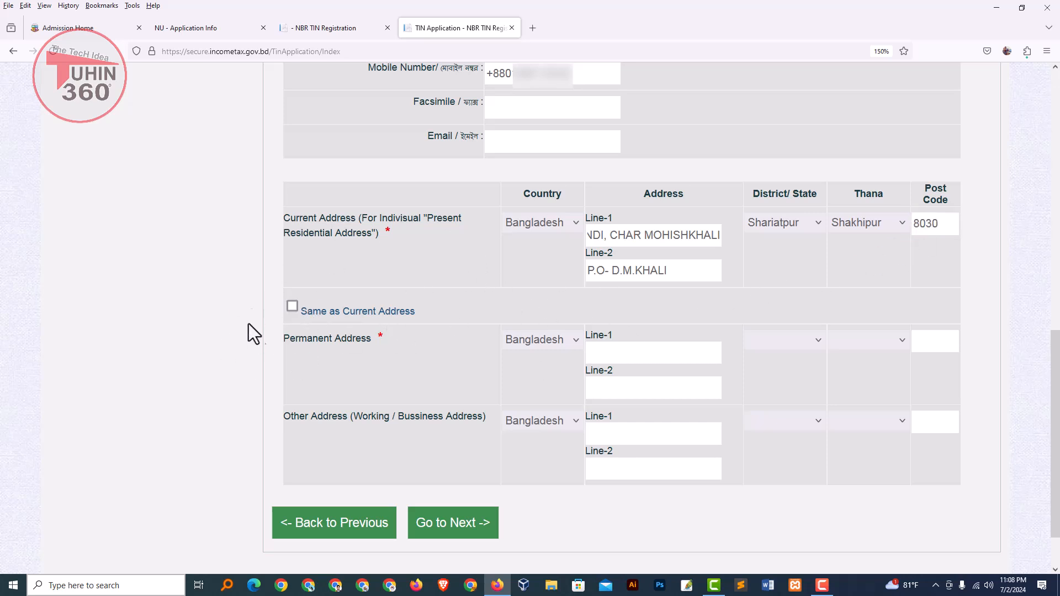
# Step: Tick 'Same as Current Address' to copy it into the permanent address
pyautogui.click(292, 306)
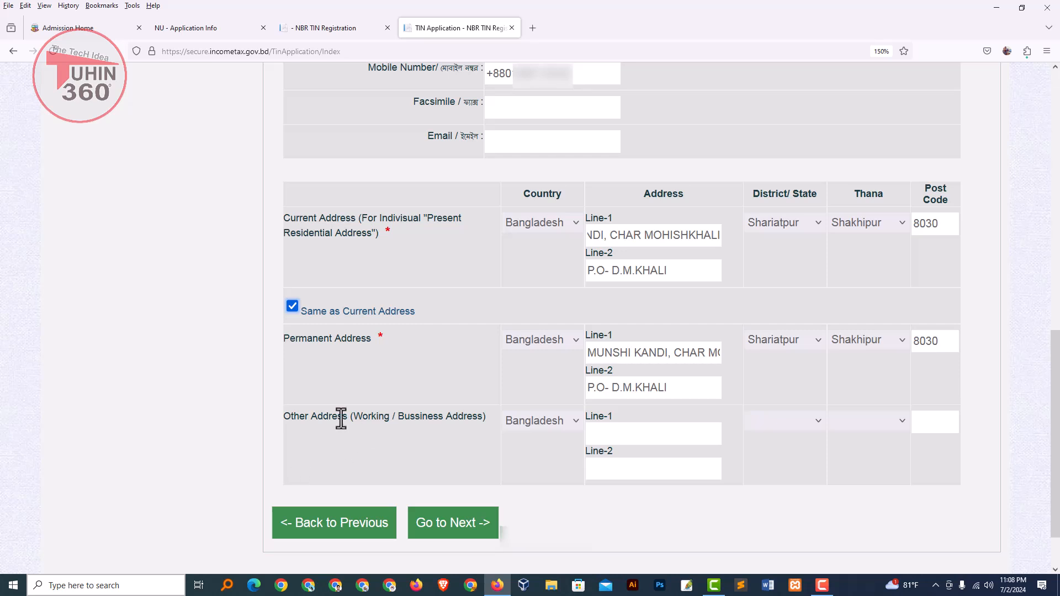
pyautogui.moveTo(290, 418); pyautogui.dragTo(453, 418)
pyautogui.click(658, 433)
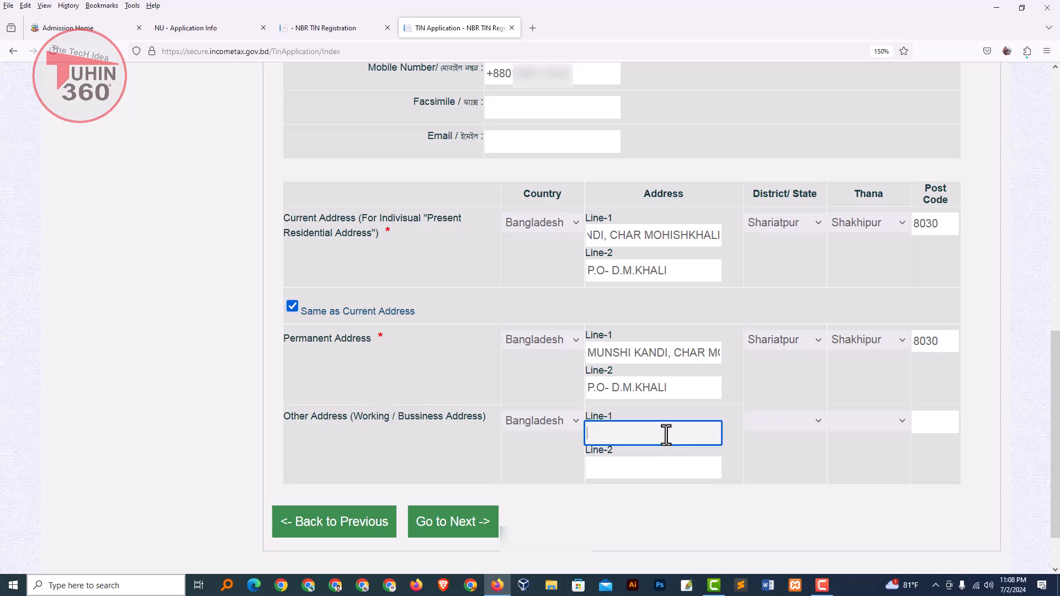
pyautogui.click(678, 471)
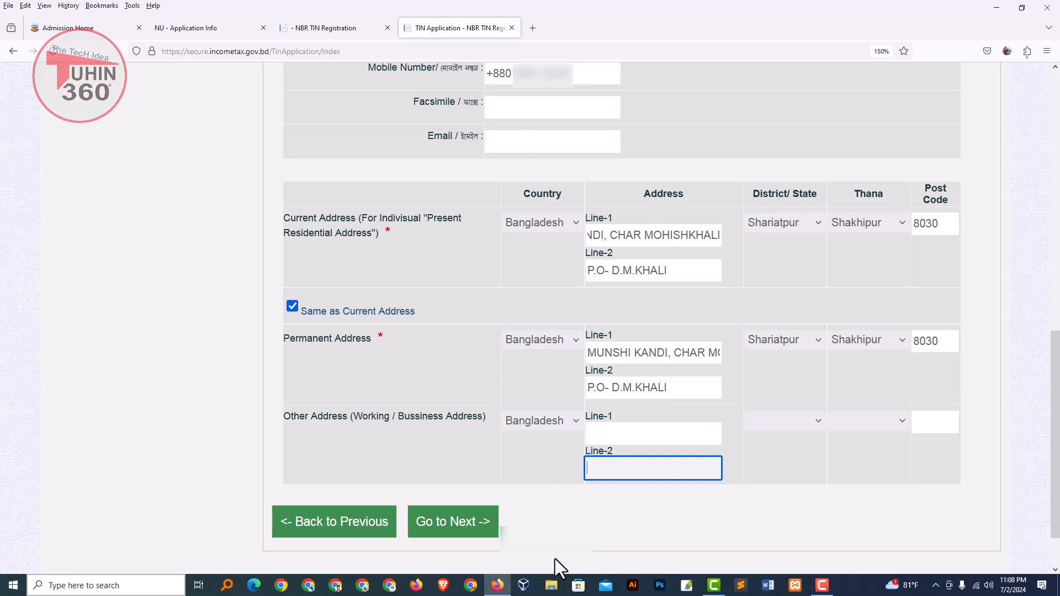
# Step: Move to the Final Preview and submit the TIN application
pyautogui.click(466, 534)
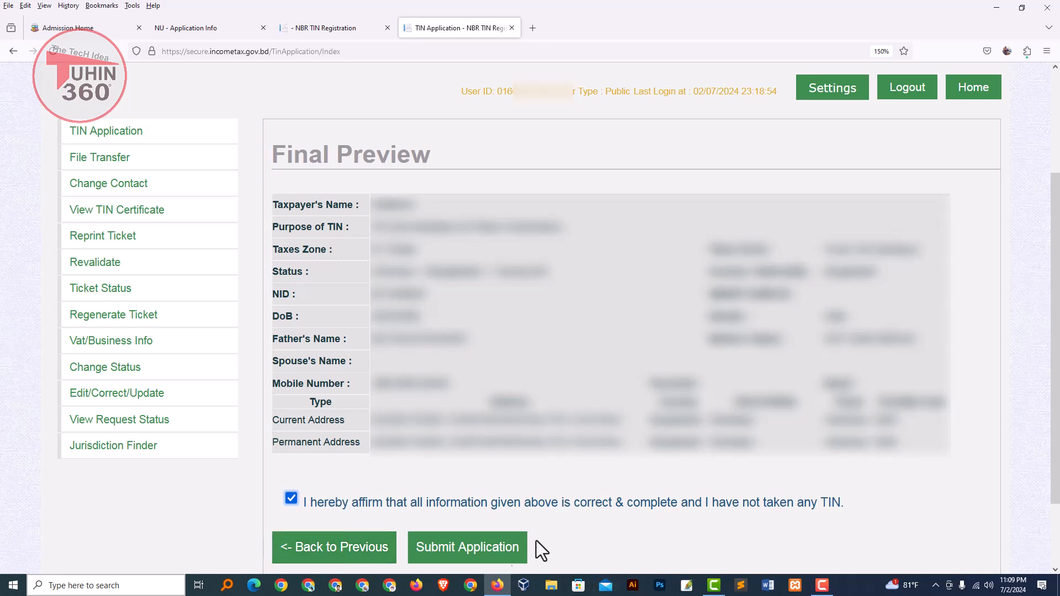
pyautogui.click(466, 560)
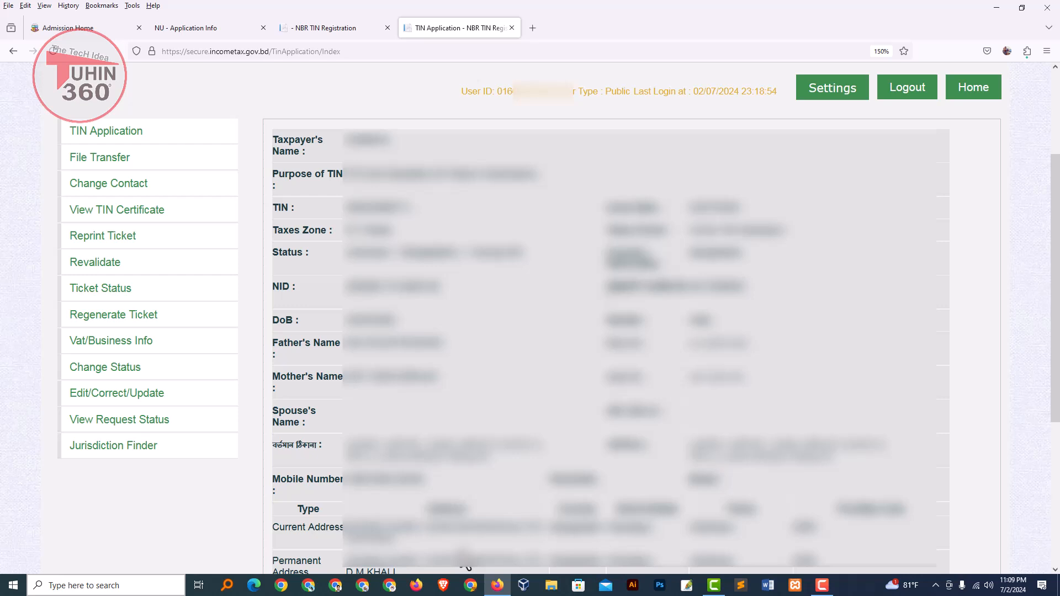
# Step: Load the Taxpayer's Identification Number (TIN) Certificate page using View Certificate
pyautogui.scroll(-3, 465, 564)
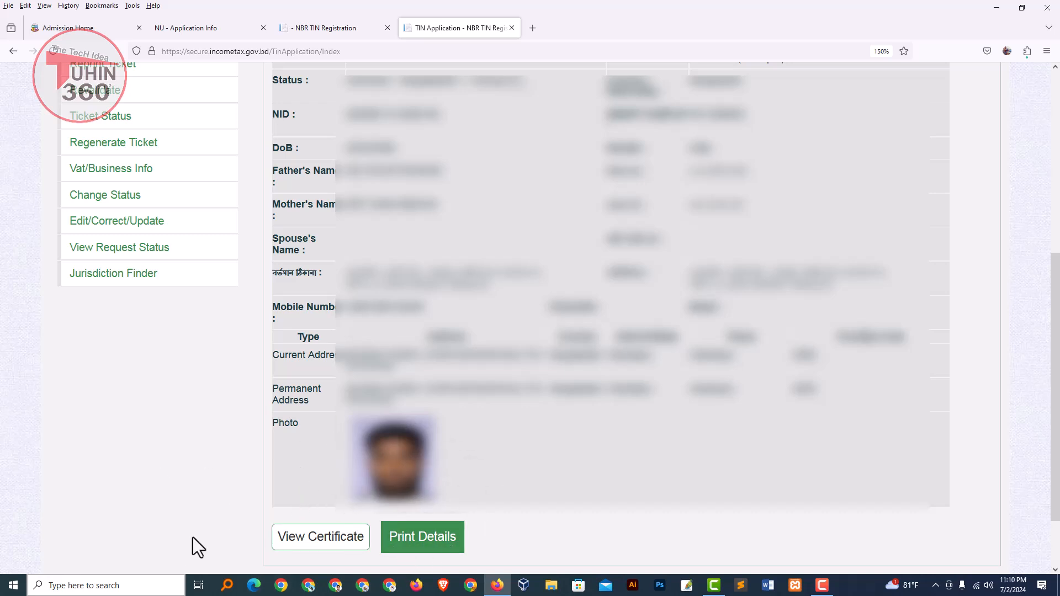
pyautogui.rightClick(424, 536)
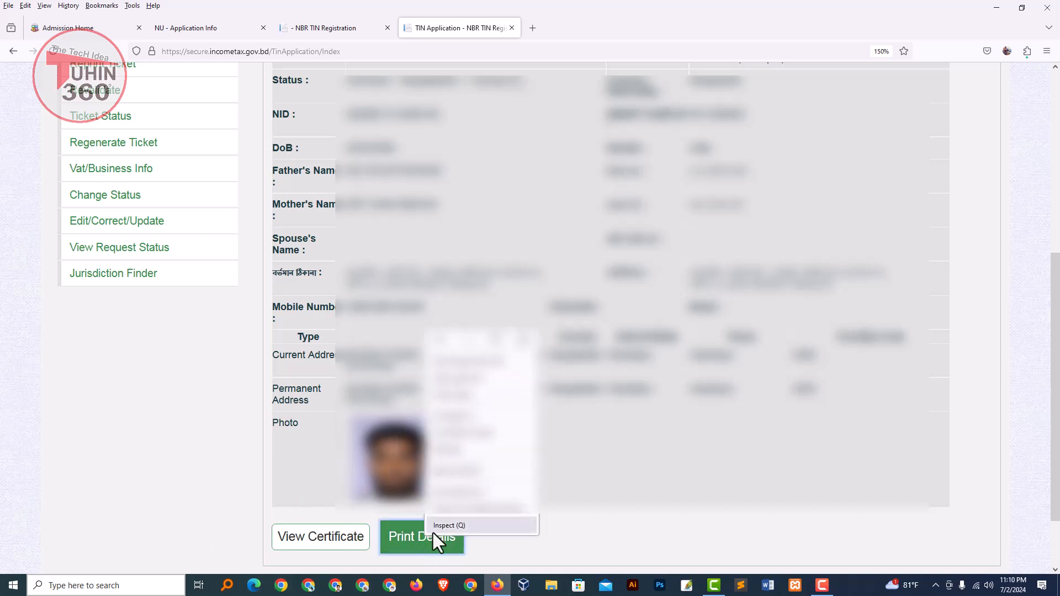
pyautogui.click(657, 513)
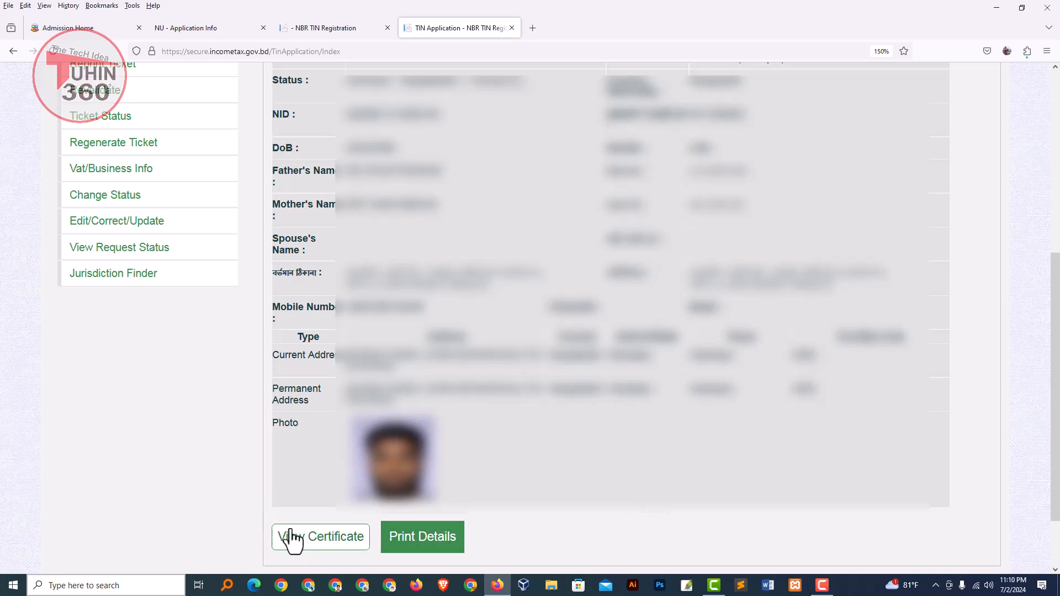
pyautogui.click(303, 544)
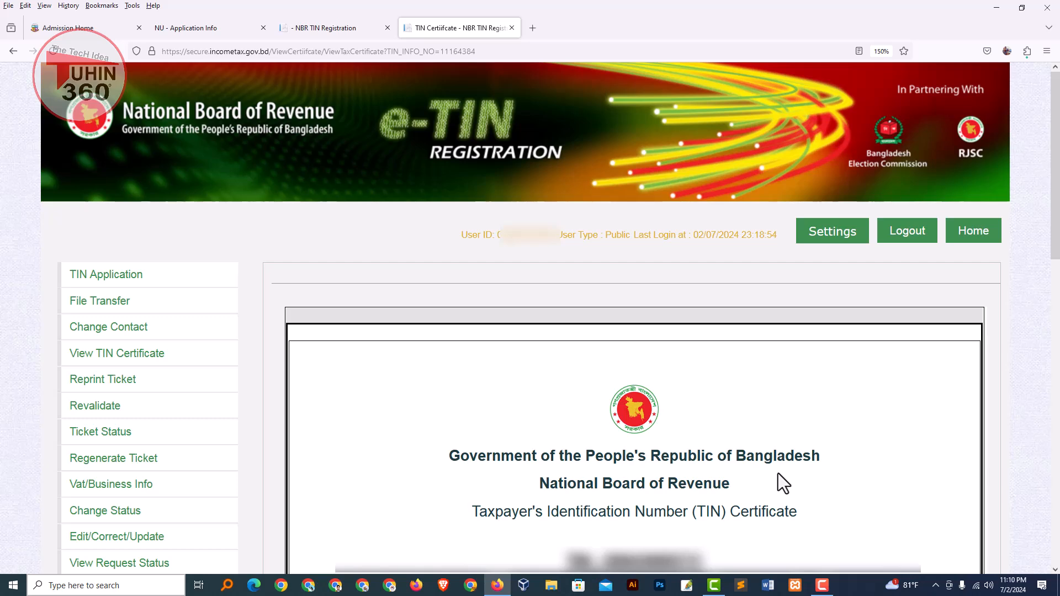
pyautogui.scroll(-10, 779, 472)
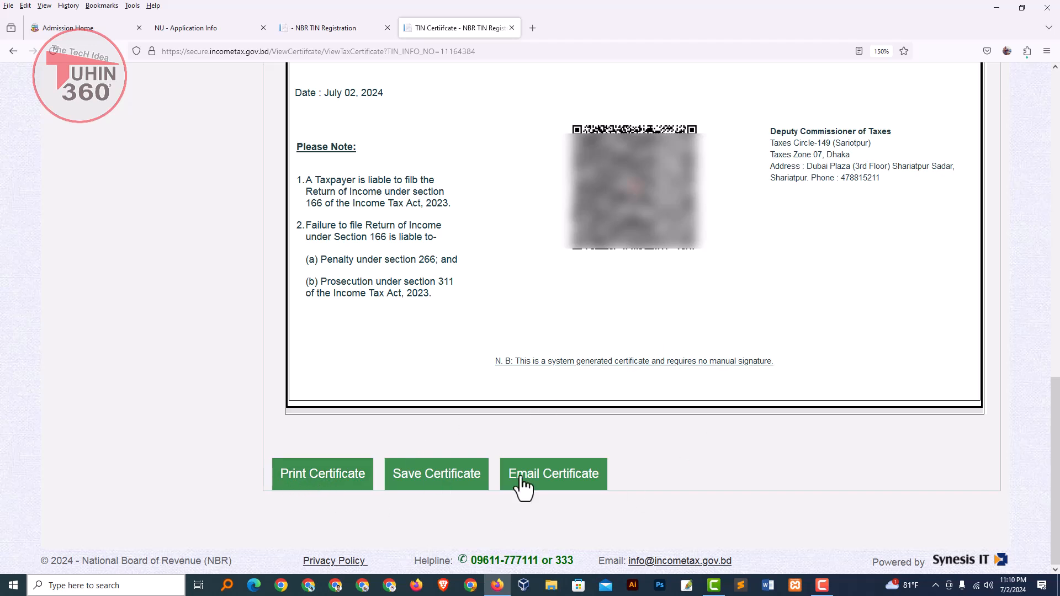
# Step: Save the TIN certificate as a PDF to Downloads, then return to the certificate tab
pyautogui.click(426, 486)
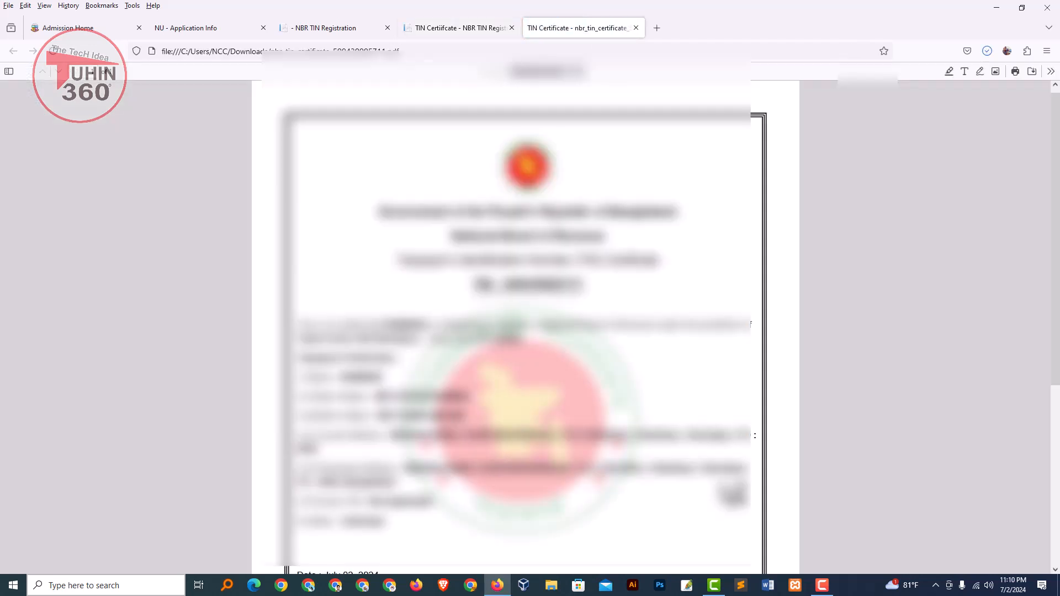
pyautogui.click(435, 29)
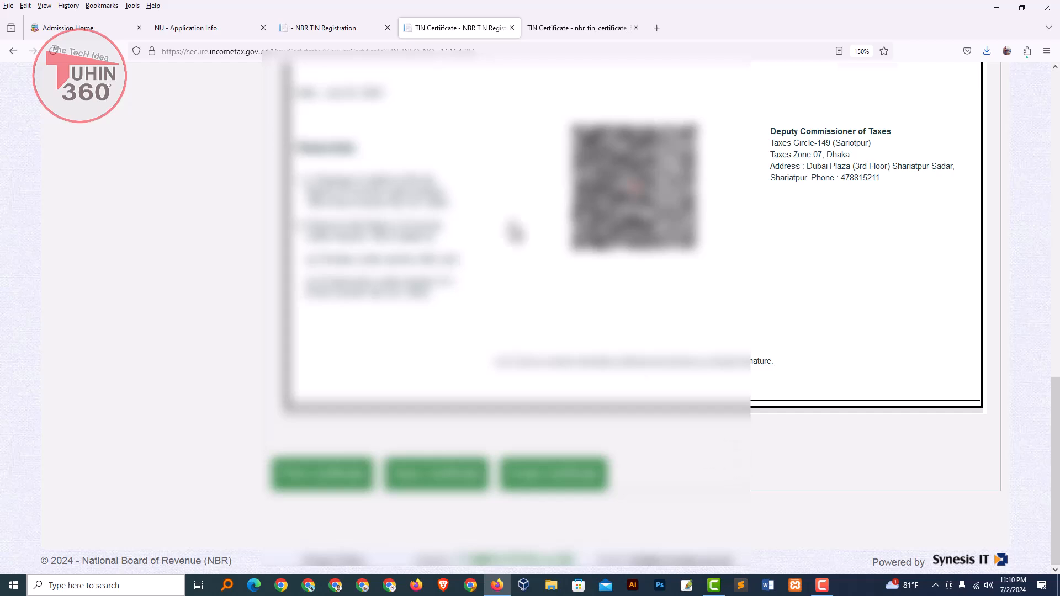
# Step: Switch to the NBR TIN Registration tab and highlight, then clear, the welcome heading
pyautogui.click(330, 28)
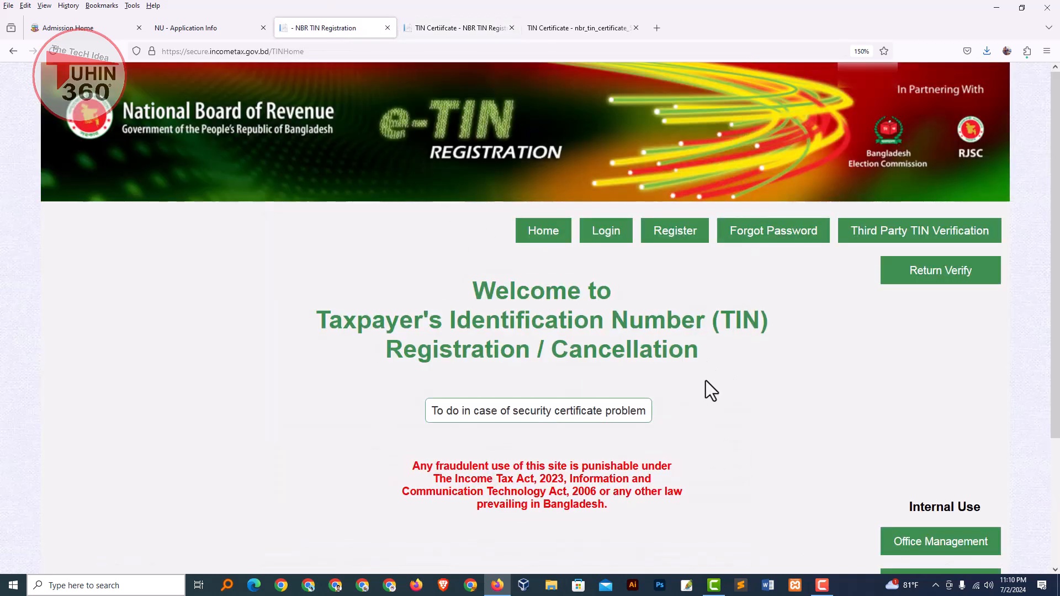
pyautogui.moveTo(700, 361); pyautogui.dragTo(471, 300)
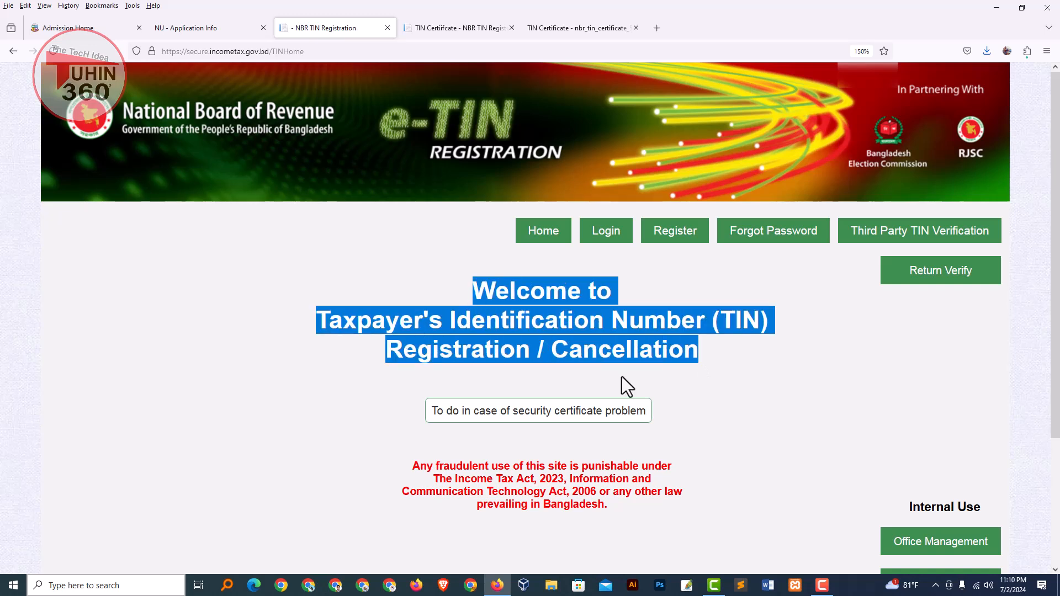
pyautogui.click(732, 401)
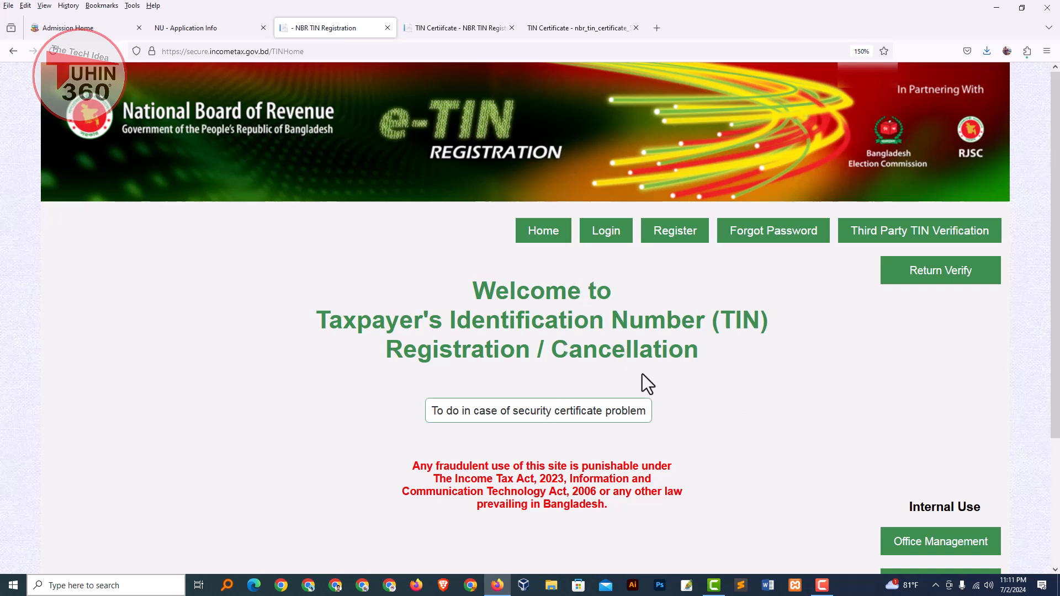
# Step: Highlight the slash in the 'TIN Registration / Cancellation' heading a few times, clearing it each time
pyautogui.moveTo(549, 350); pyautogui.dragTo(532, 354)
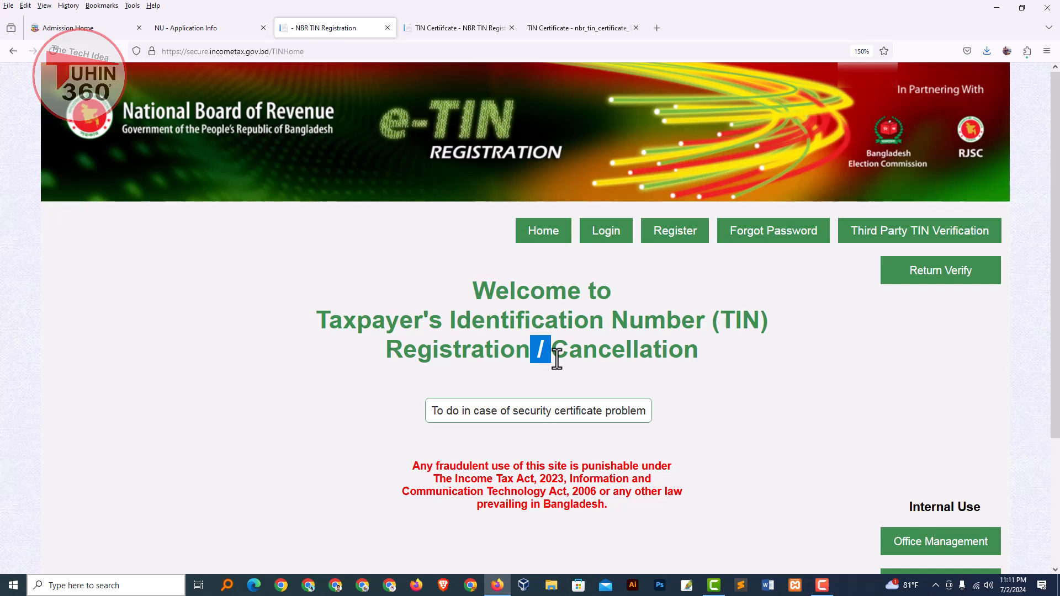
pyautogui.moveTo(554, 353); pyautogui.dragTo(534, 352)
pyautogui.click(539, 387)
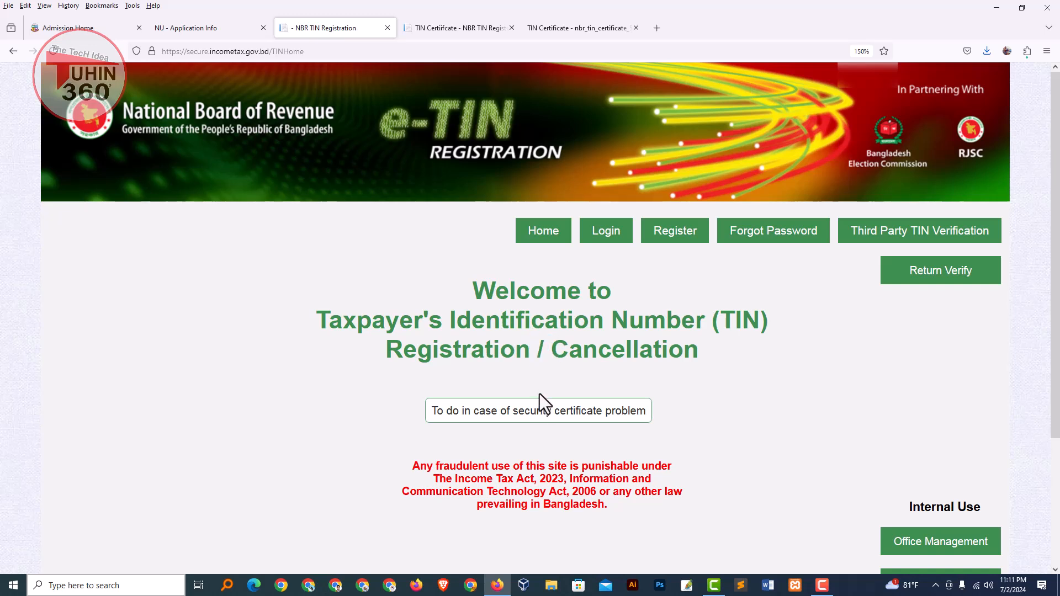
pyautogui.moveTo(551, 351); pyautogui.dragTo(528, 356)
pyautogui.click(548, 374)
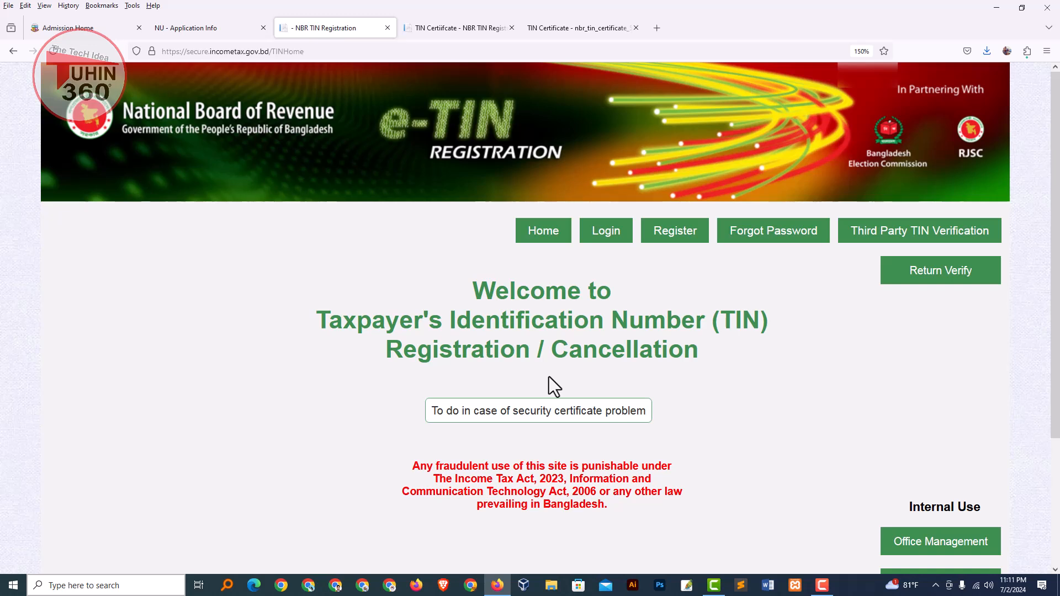